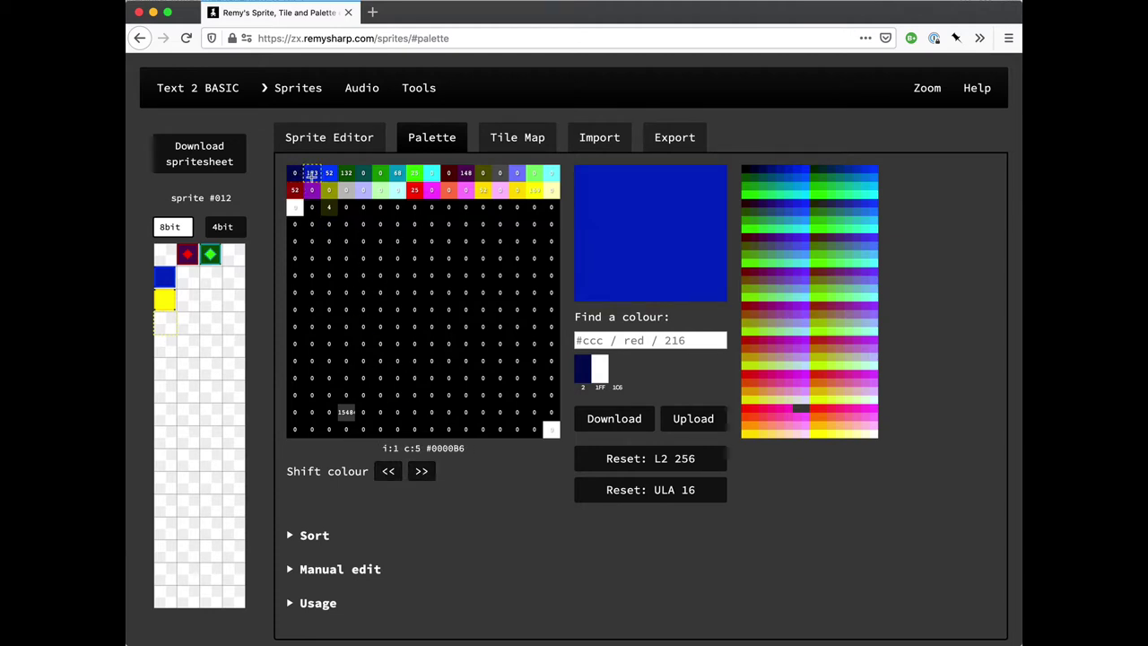
Step: Select red colour 25, test moving it along the palette, and read the swap help text
left_click(414, 190)
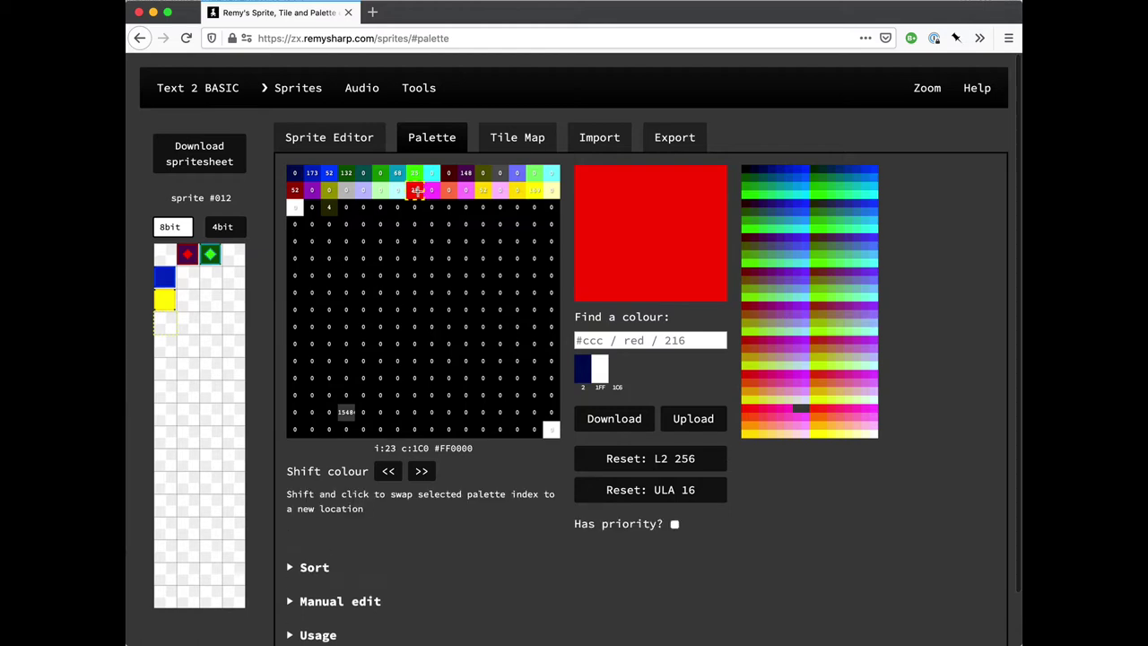
left_click(421, 471)
left_click(421, 472)
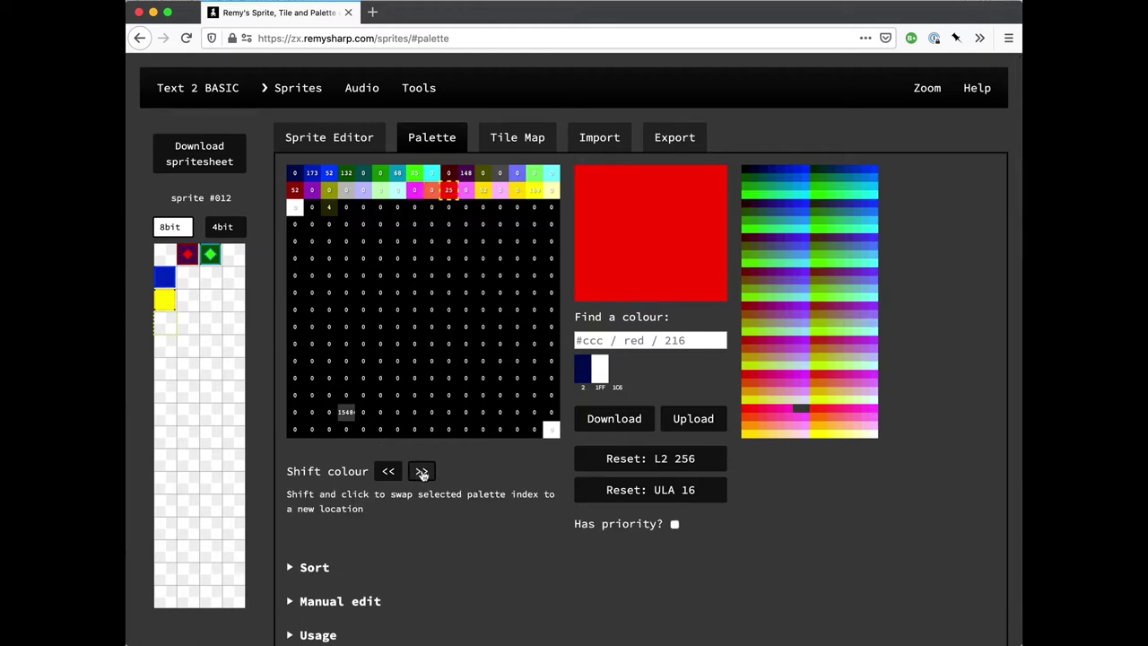
left_click(390, 471)
left_click(391, 471)
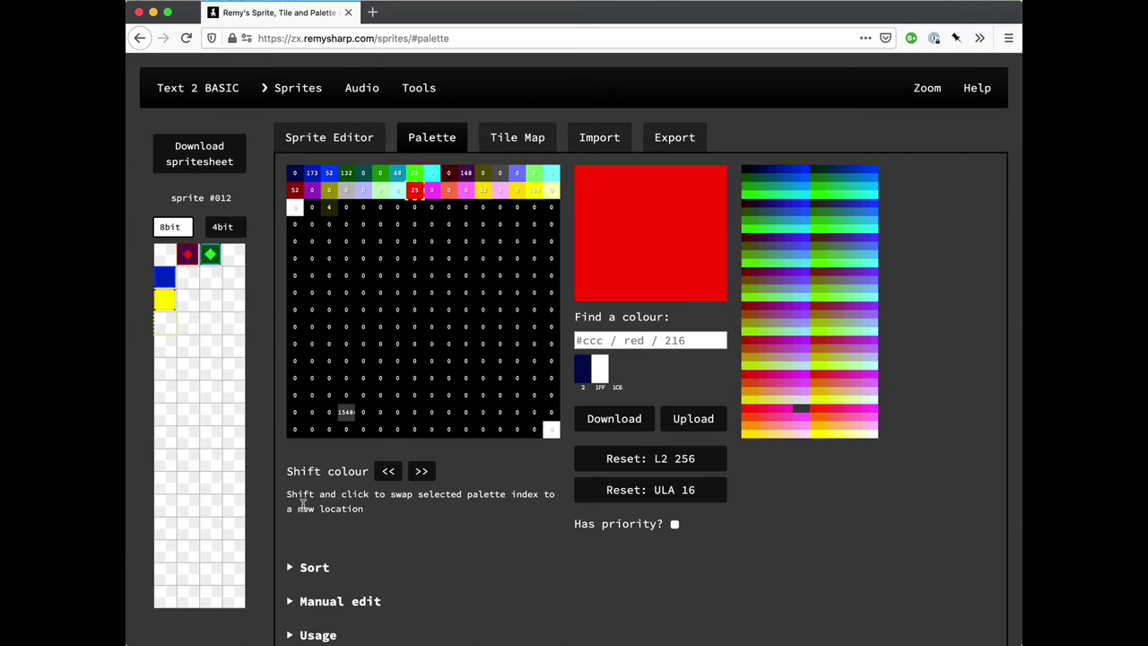
left_click_drag(285, 494, 357, 507)
left_click(350, 507)
Step: Swap red into index 0 and back to 23, then swap colour 4 into index 0
left_click(295, 173, "shift")
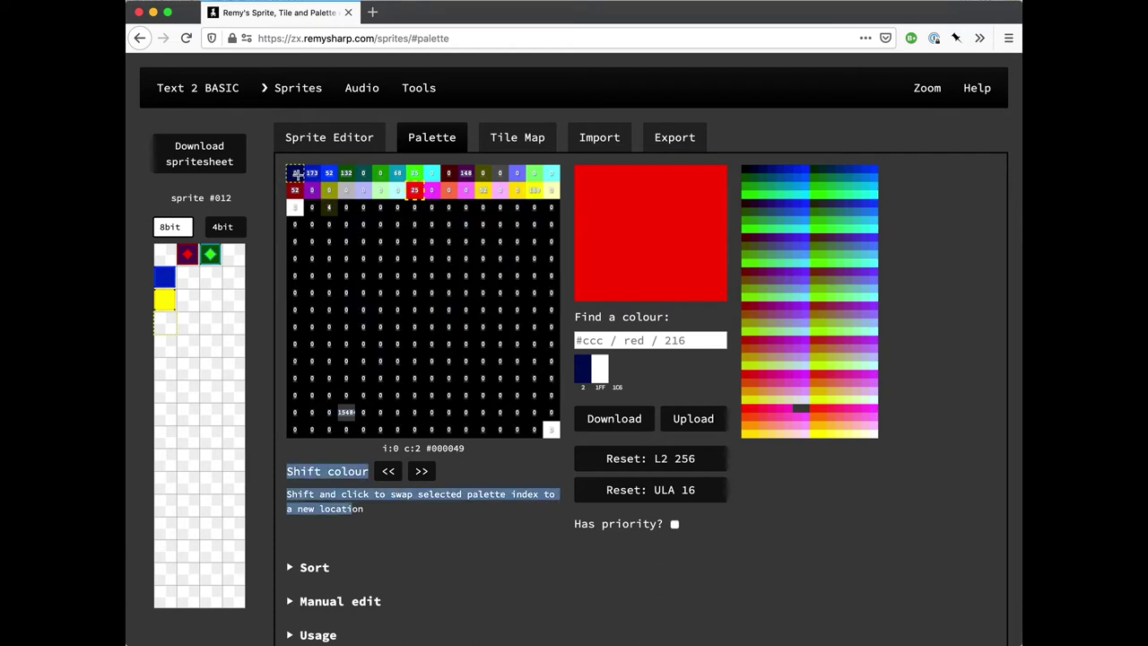
left_click(482, 499)
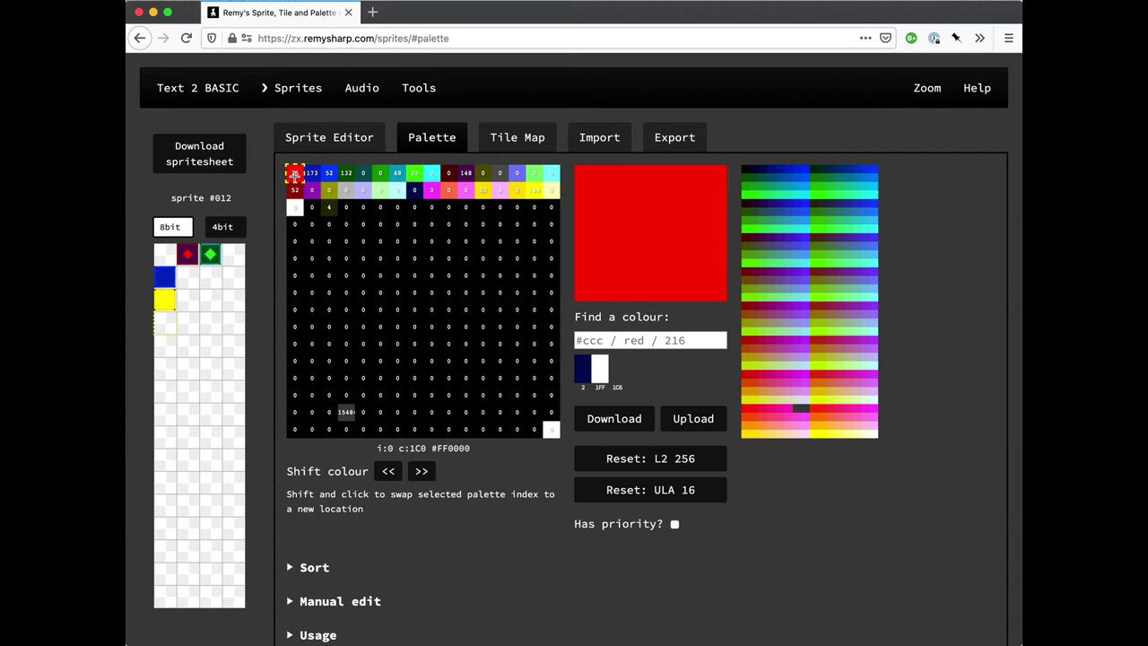
left_click(413, 189, "shift")
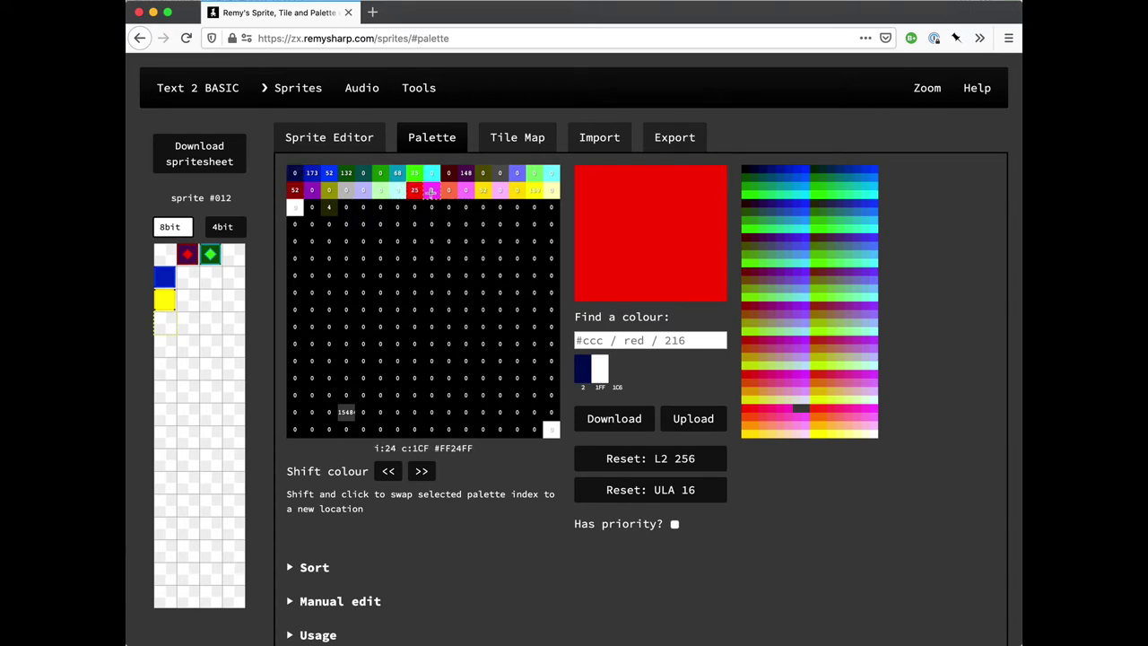
left_click(294, 173)
left_click(328, 207, "shift")
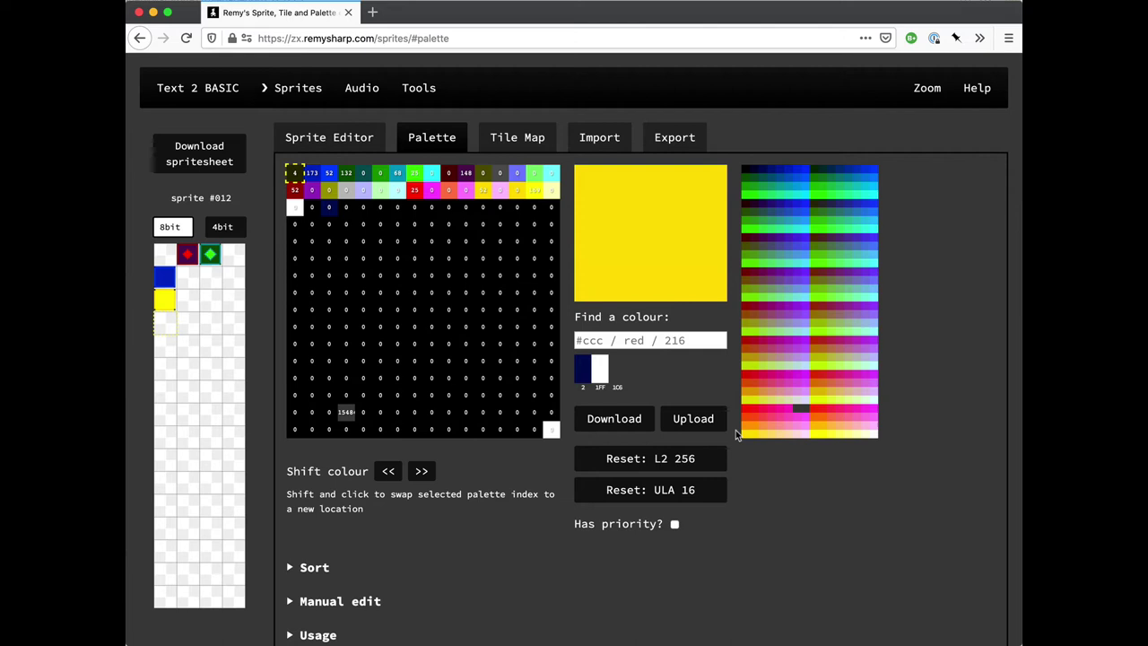
Step: Set palette entry 0 to the orange #FF9200 swatch in the colour picker
left_click(745, 424)
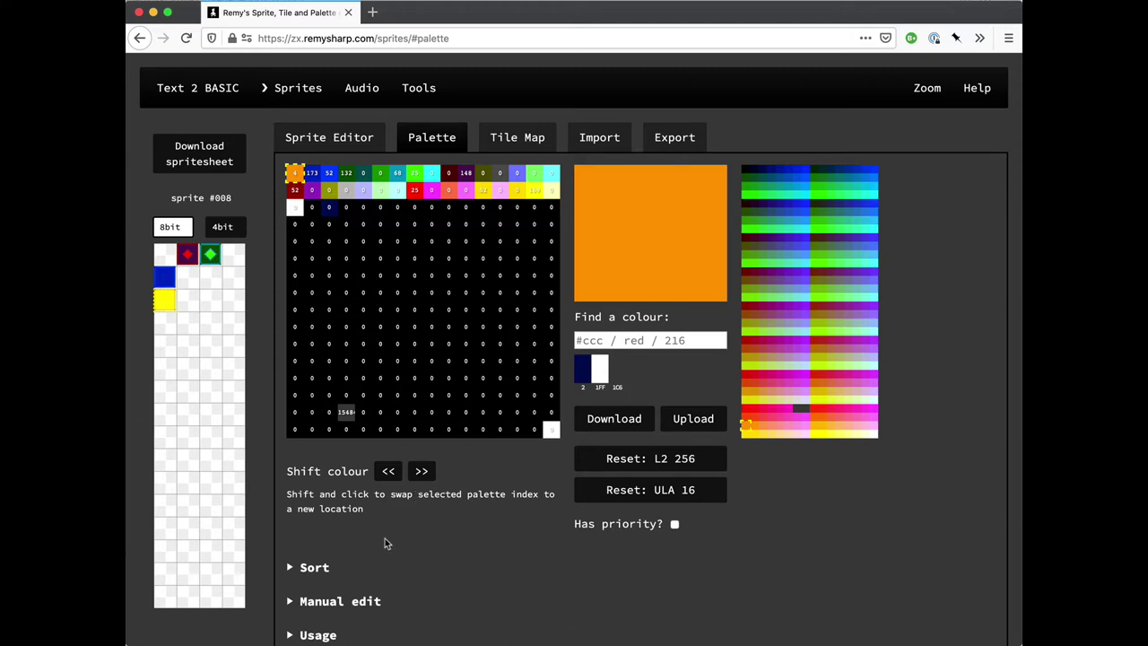
scroll(376, 529, "down", 1)
left_click(340, 546)
scroll(358, 524, "down", 2)
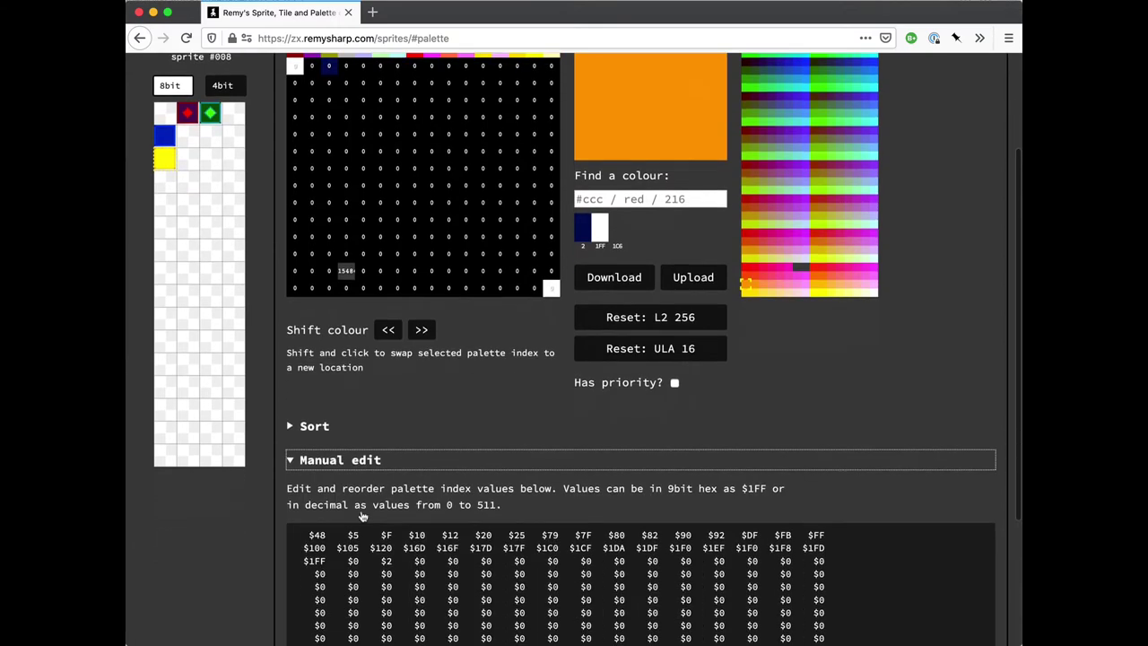
left_click(316, 513)
key("super+a")
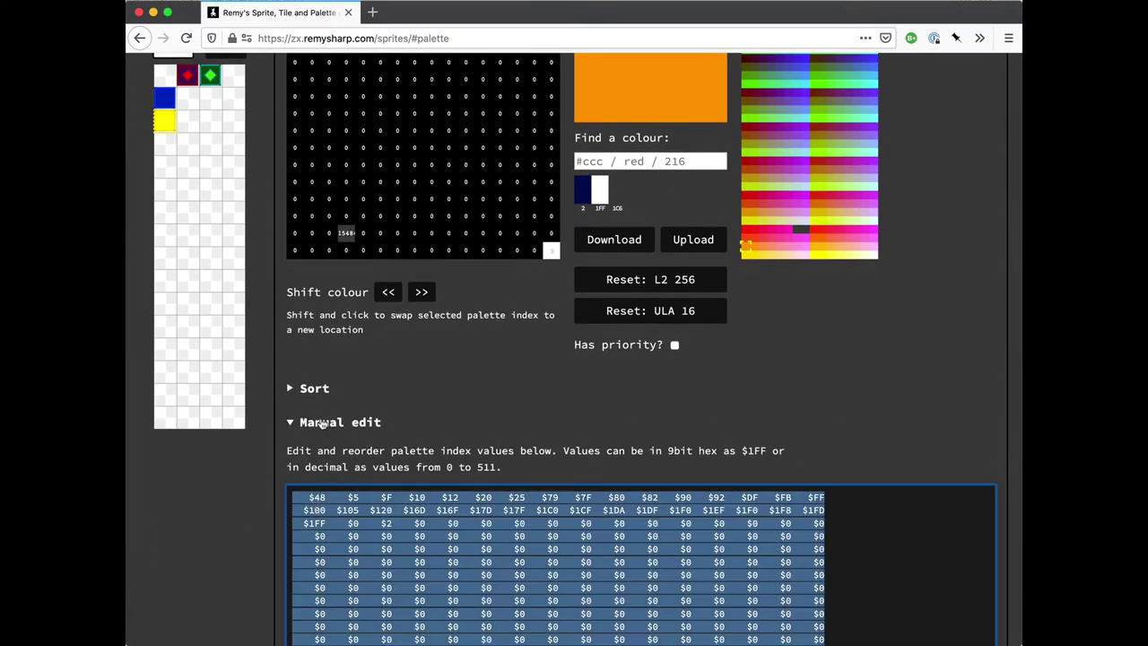
left_click(321, 422)
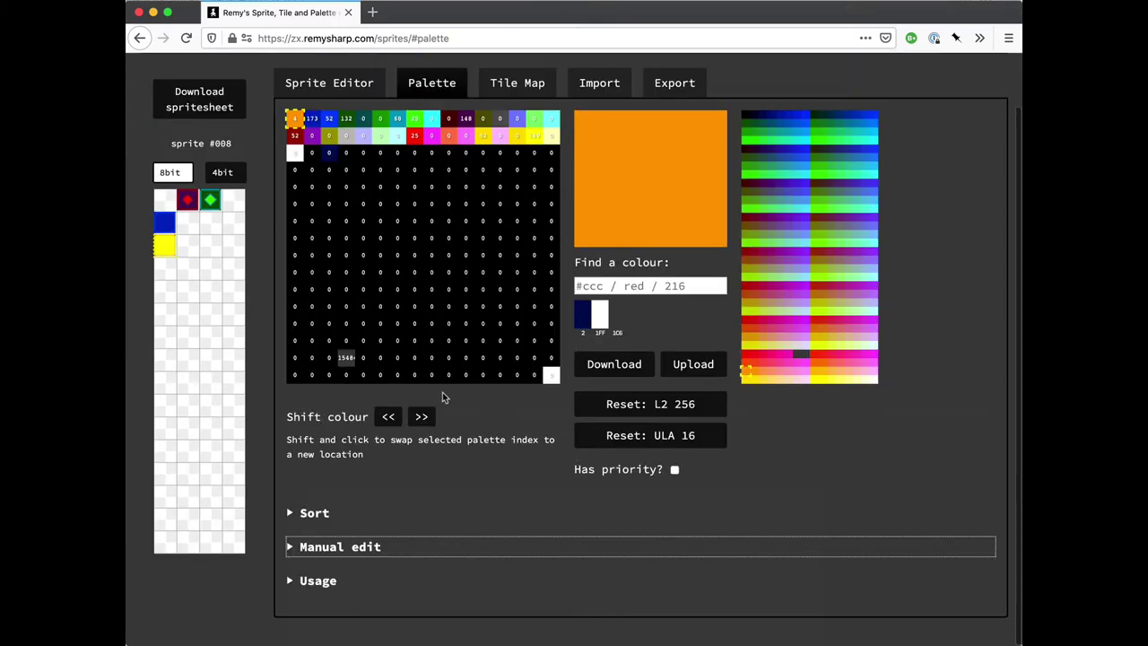
Step: Load the pointer PNG in the Import view and copy it into sprite #012
left_click(599, 85)
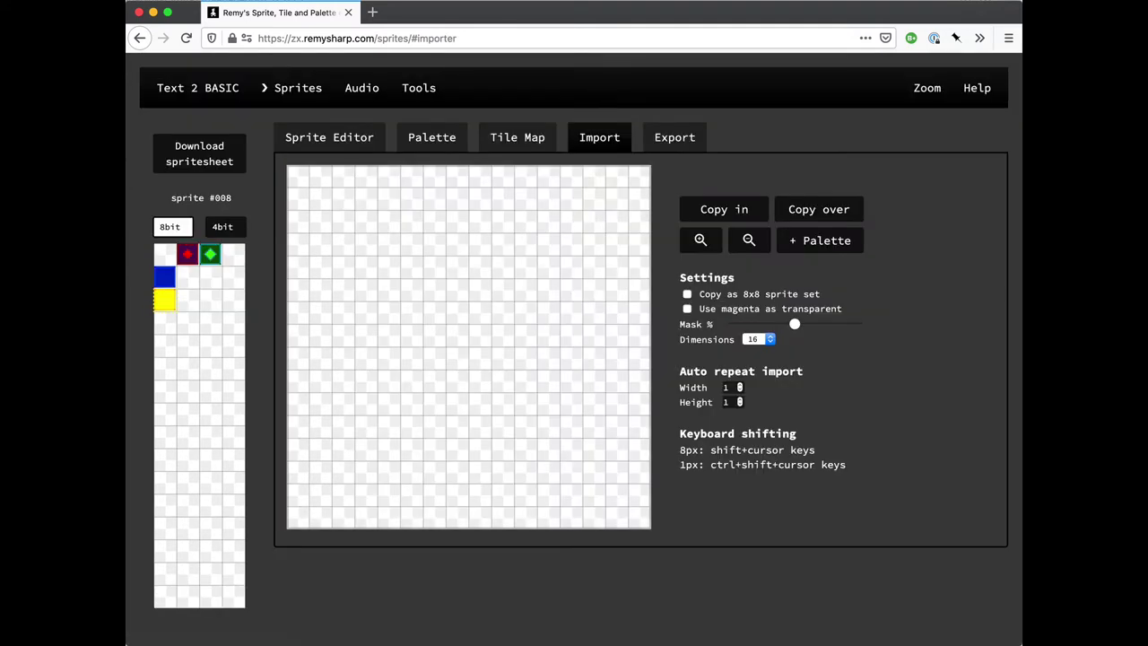
left_click_drag(569, 327, 510, 351)
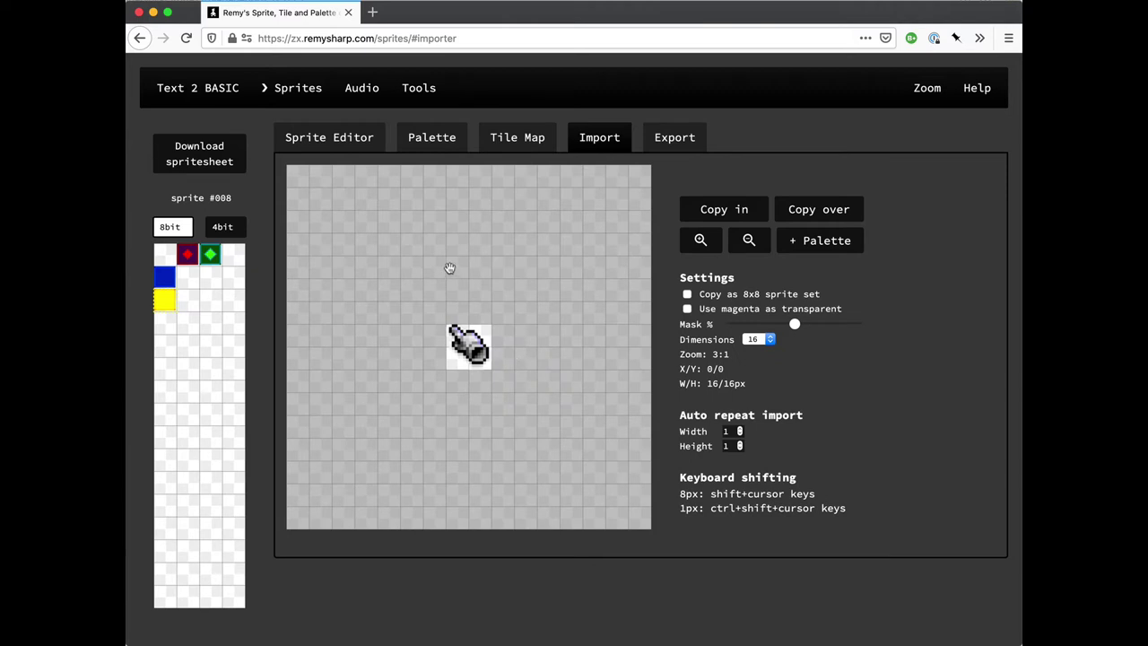
left_click(166, 324)
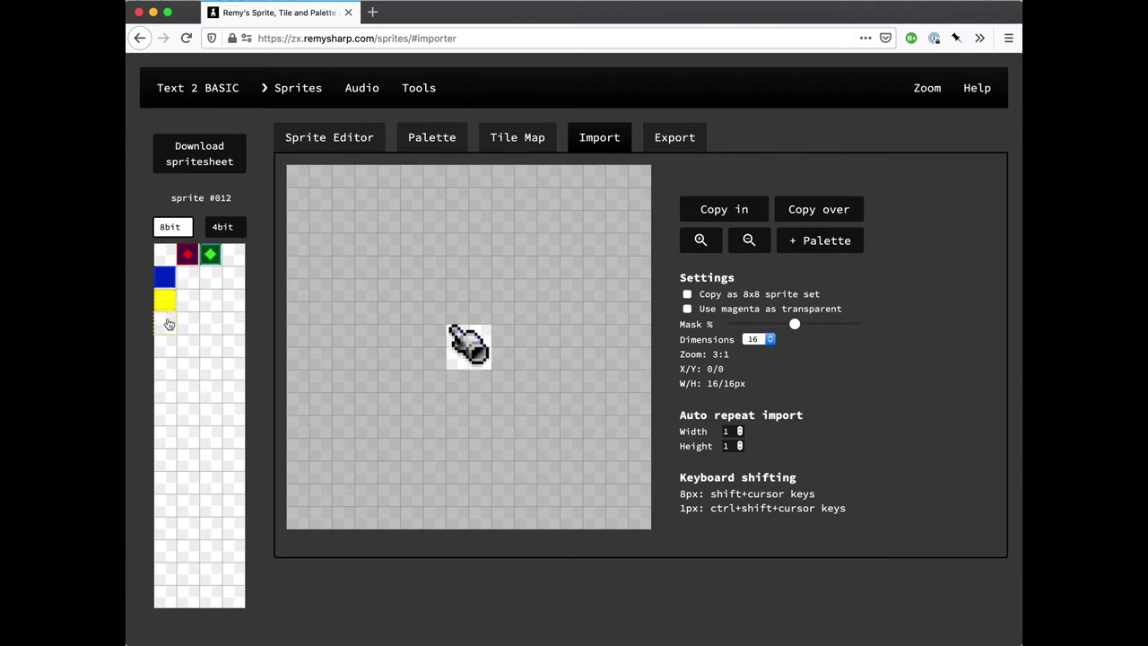
left_click(728, 208)
Step: Enlarge the imported preview and compare it with sprite #012 in the Sprite Editor
left_click(703, 240)
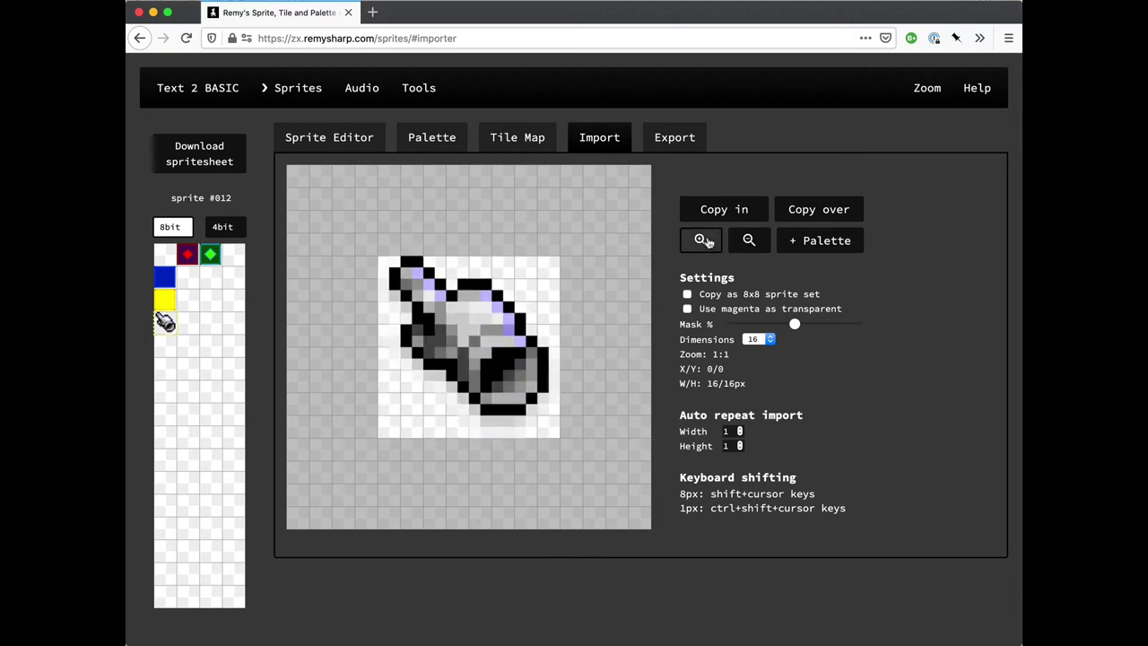
left_click(344, 134)
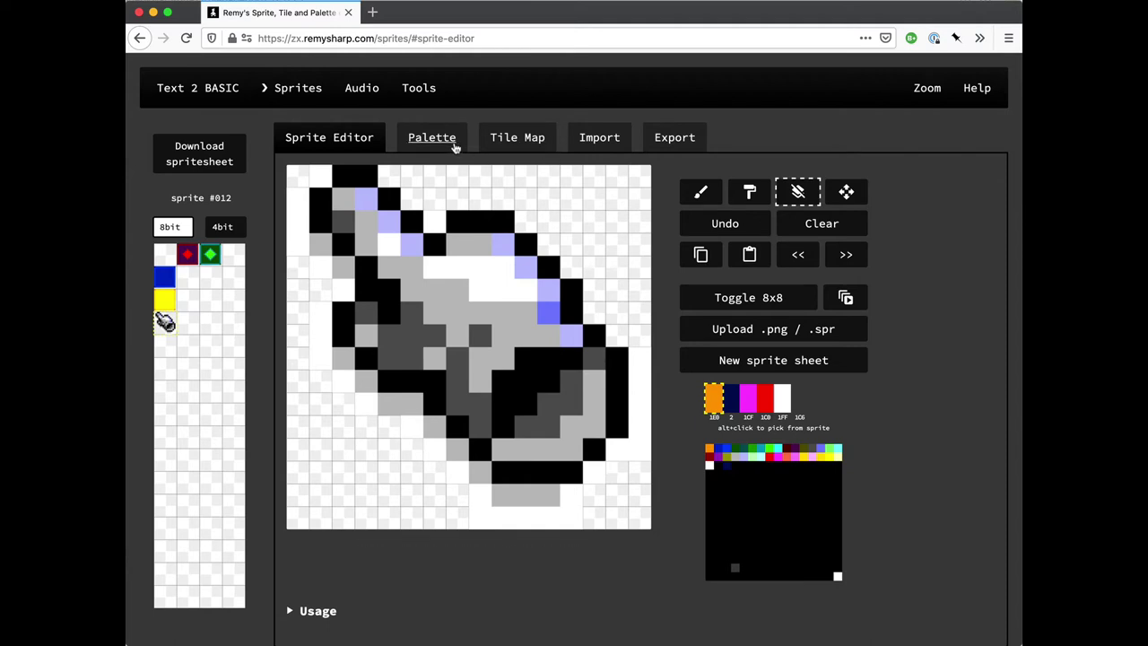
left_click(610, 153)
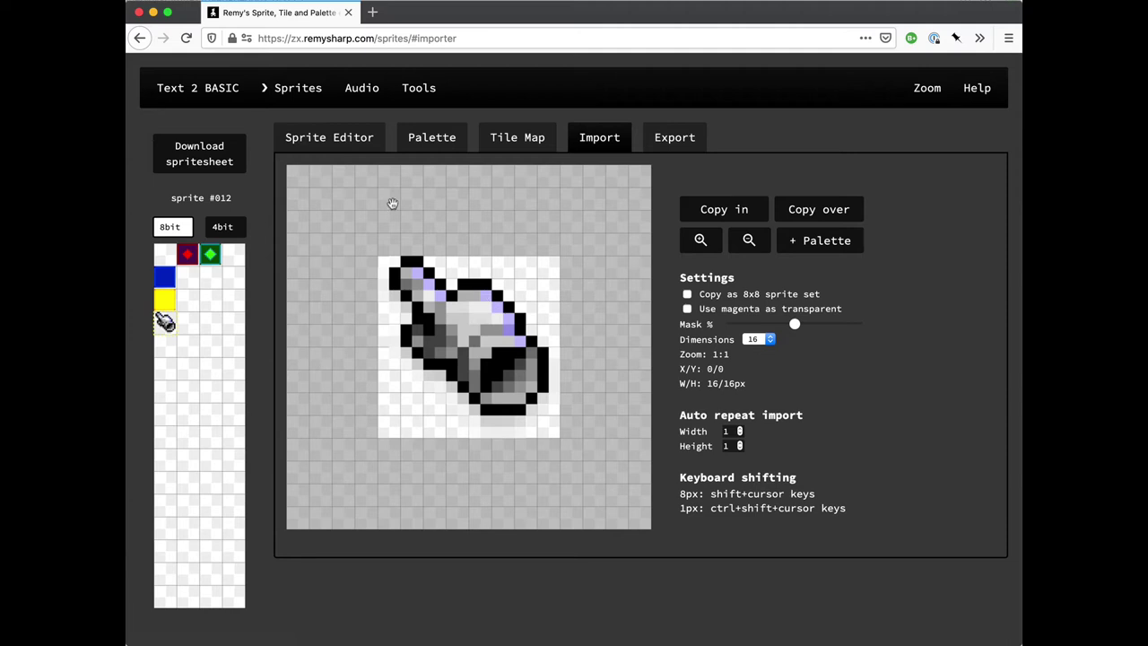
left_click(355, 143)
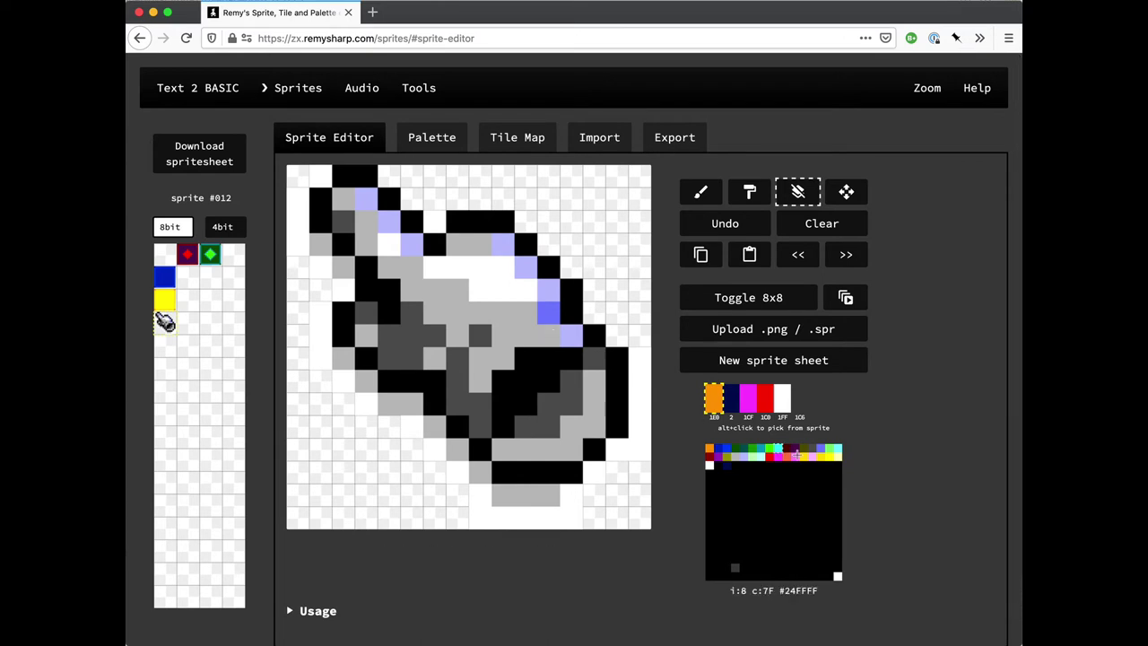
Step: Add the pointer image's colours to the palette, taking them from the entire image
left_click(586, 139)
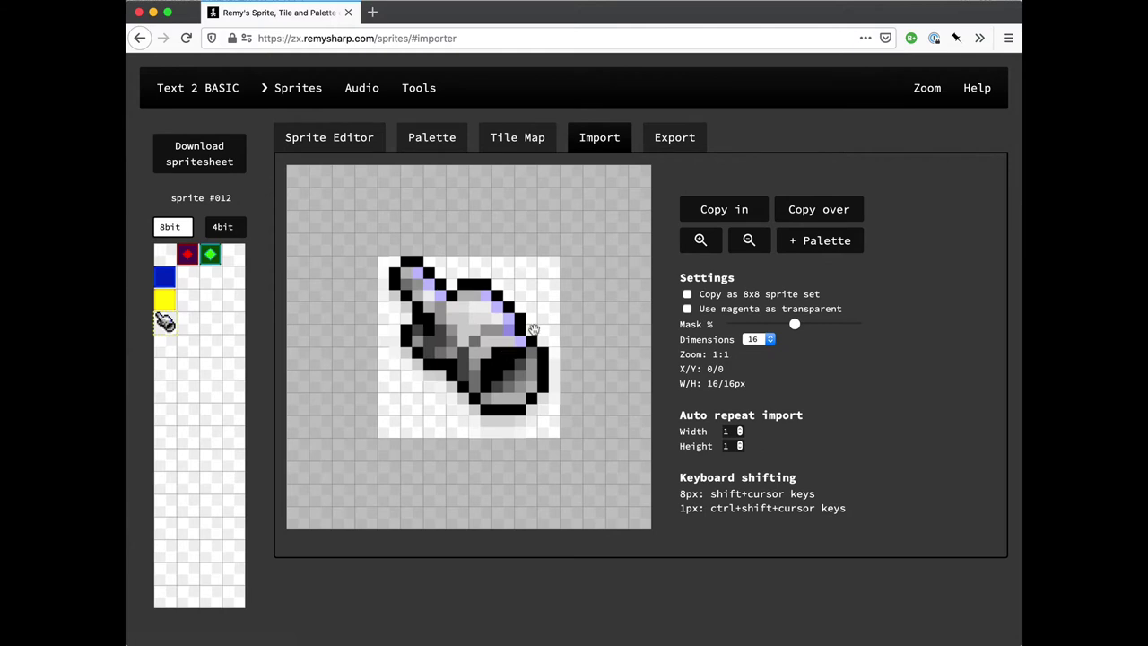
left_click(815, 247)
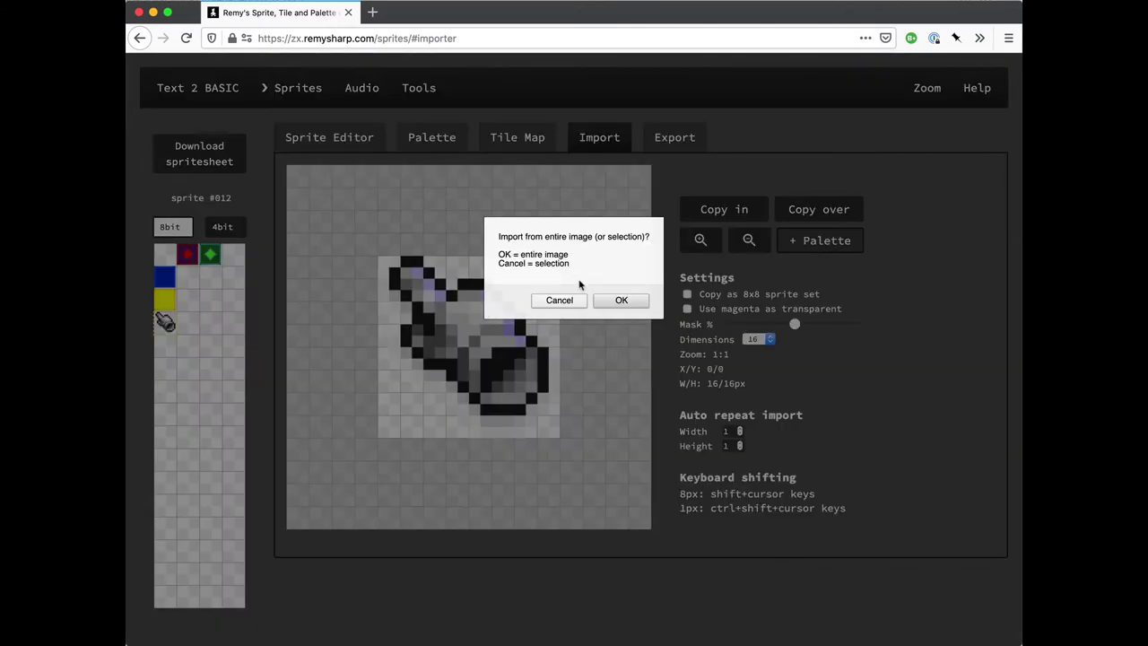
left_click(638, 302)
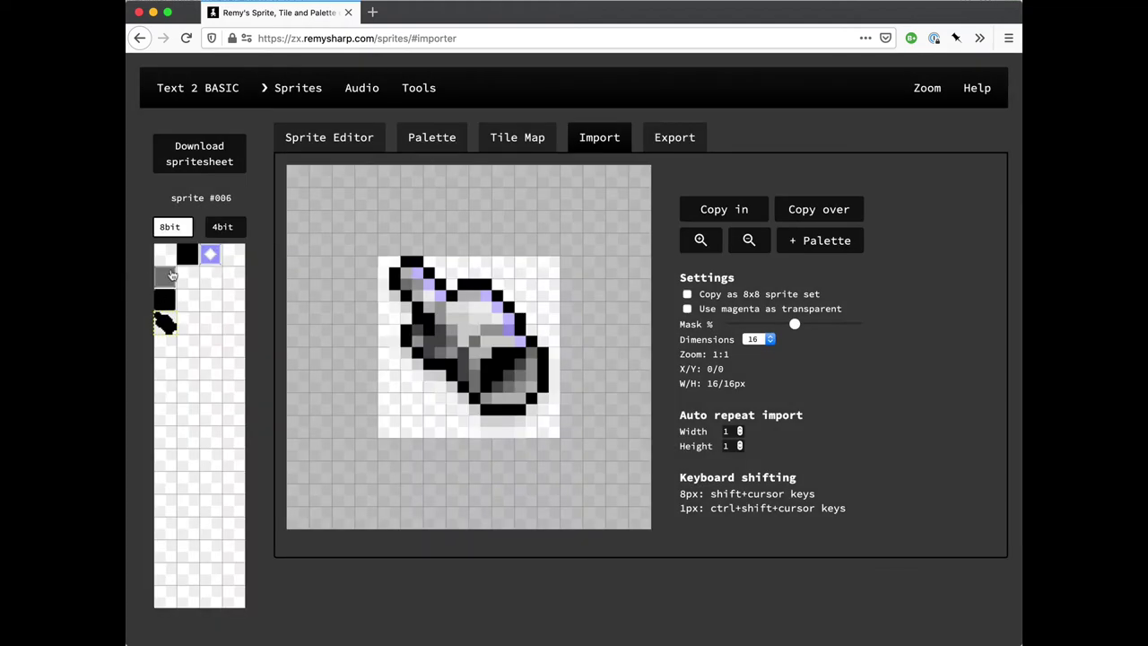
Step: Replace the Manual edit palette values with the merged hex list
left_click(425, 139)
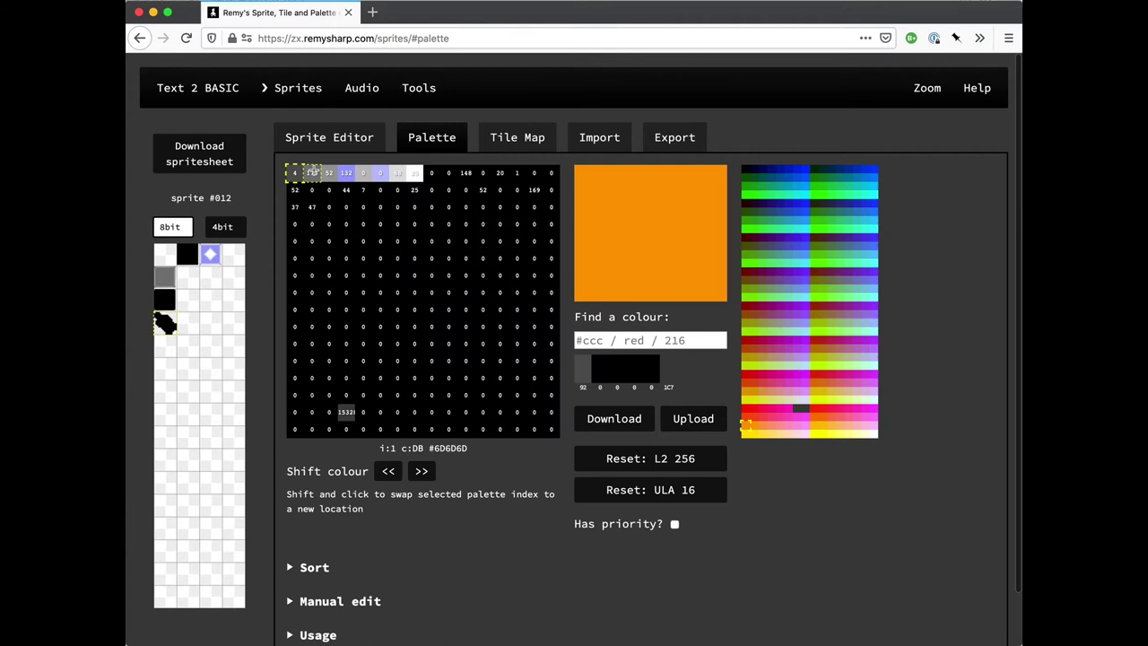
scroll(487, 499, "down", 1)
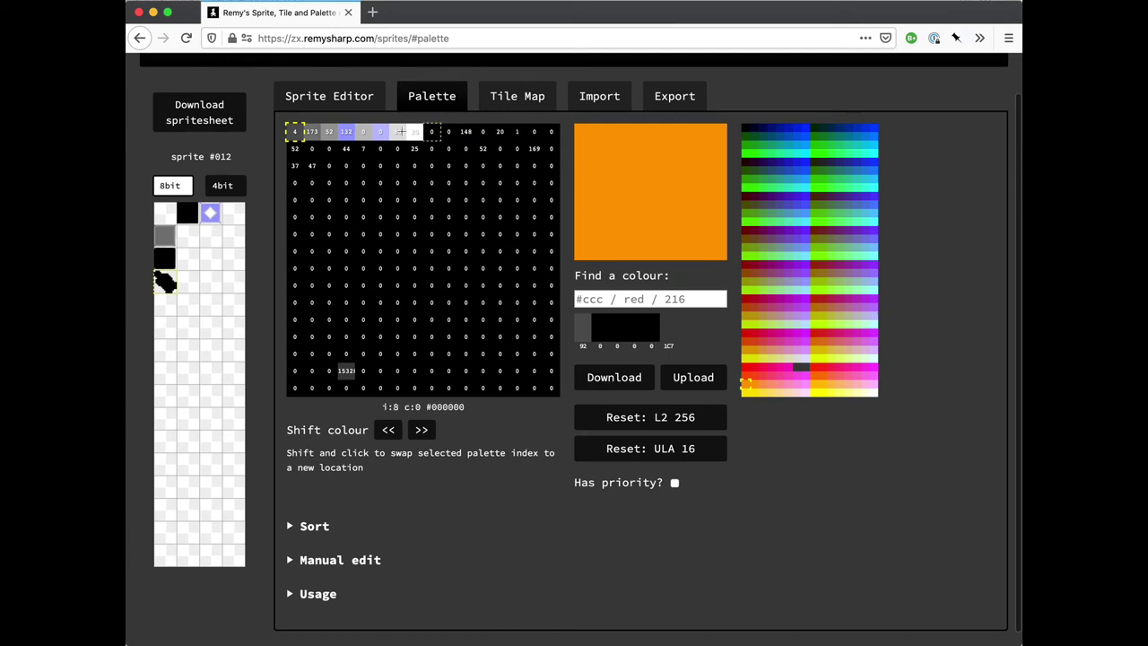
left_click(360, 563)
scroll(414, 518, "down", 4)
left_click(413, 502)
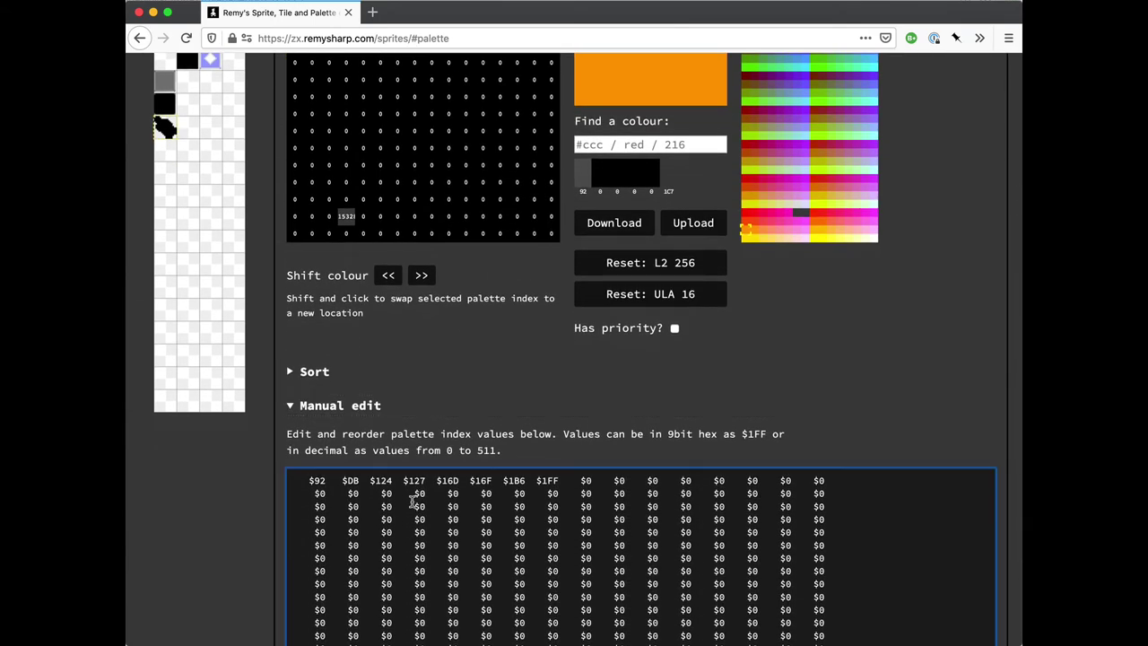
key("super+a")
key("super+v")
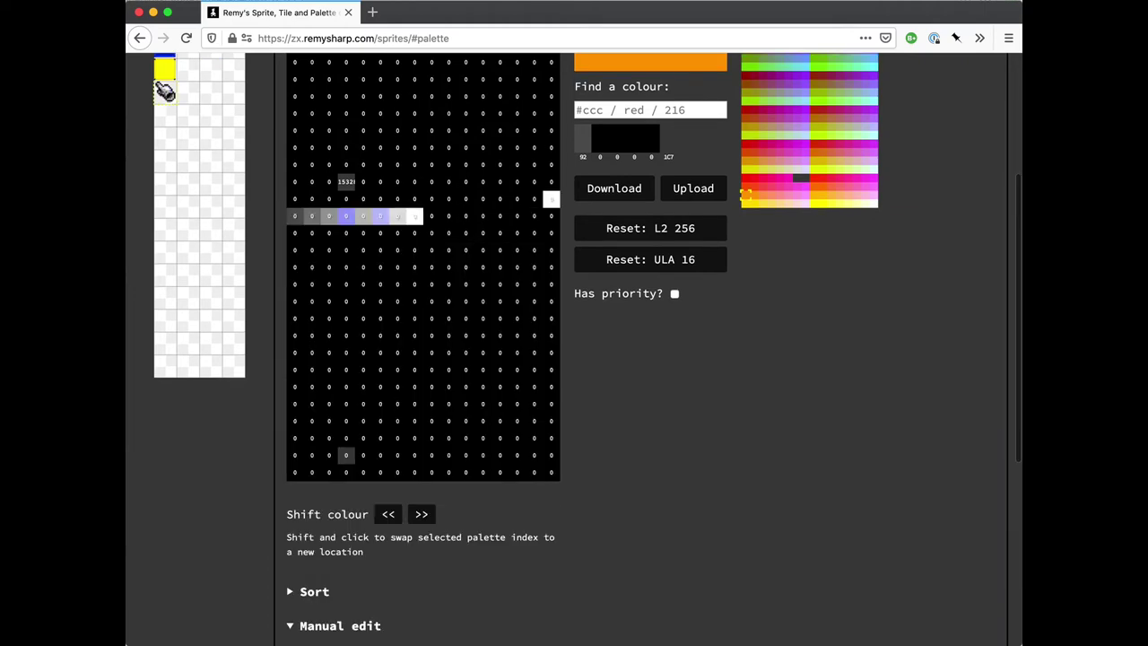
Step: Move the pointer's $92 $DB colour row over an empty all-$0 row after the original colours
scroll(574, 358, "down", 3)
scroll(490, 518, "down", 4)
scroll(490, 517, "down", 5)
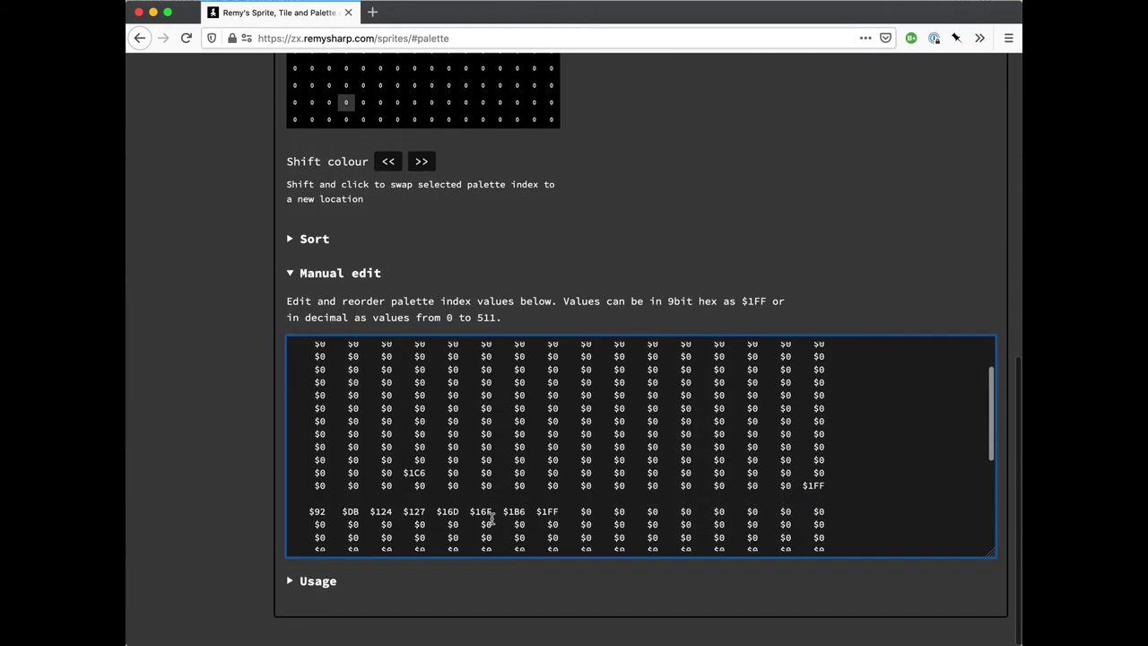
triple_click(372, 382)
key("super+x")
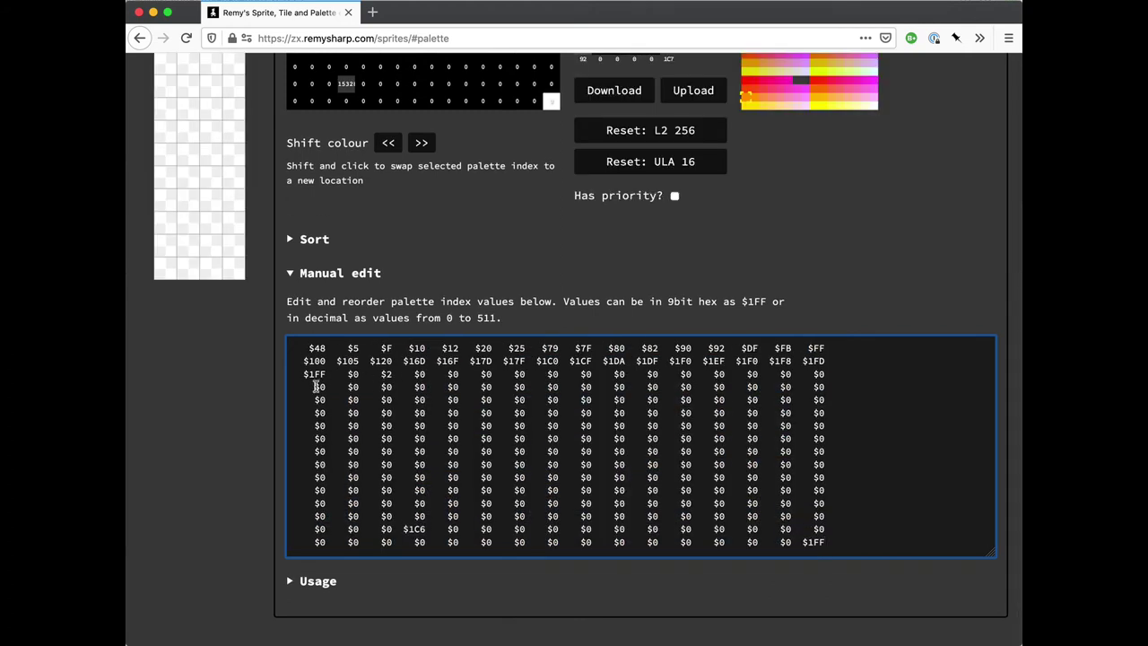
triple_click(317, 386)
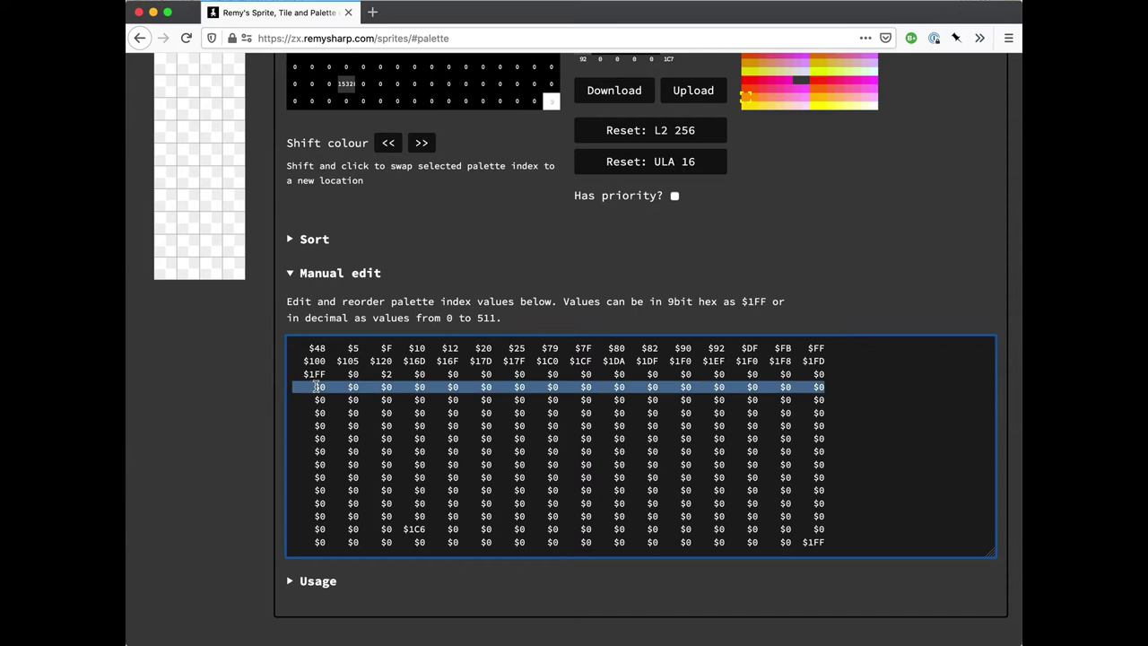
key("super+v")
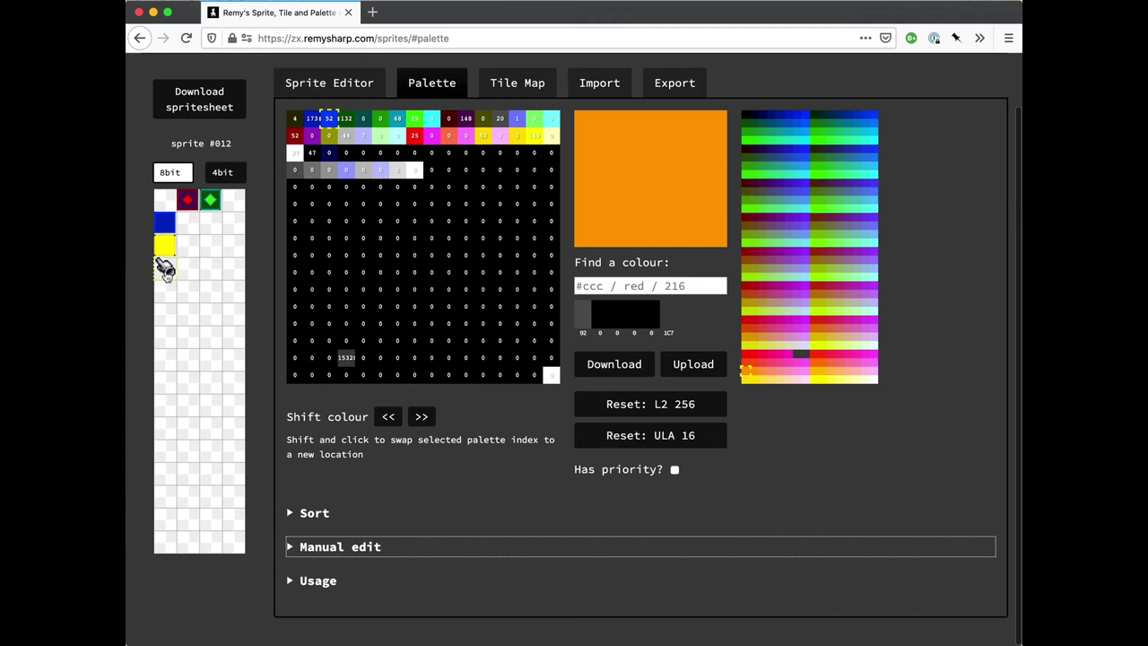
Step: Clear the pointer sprite and copy the imported pointer image into it again
left_click(165, 270)
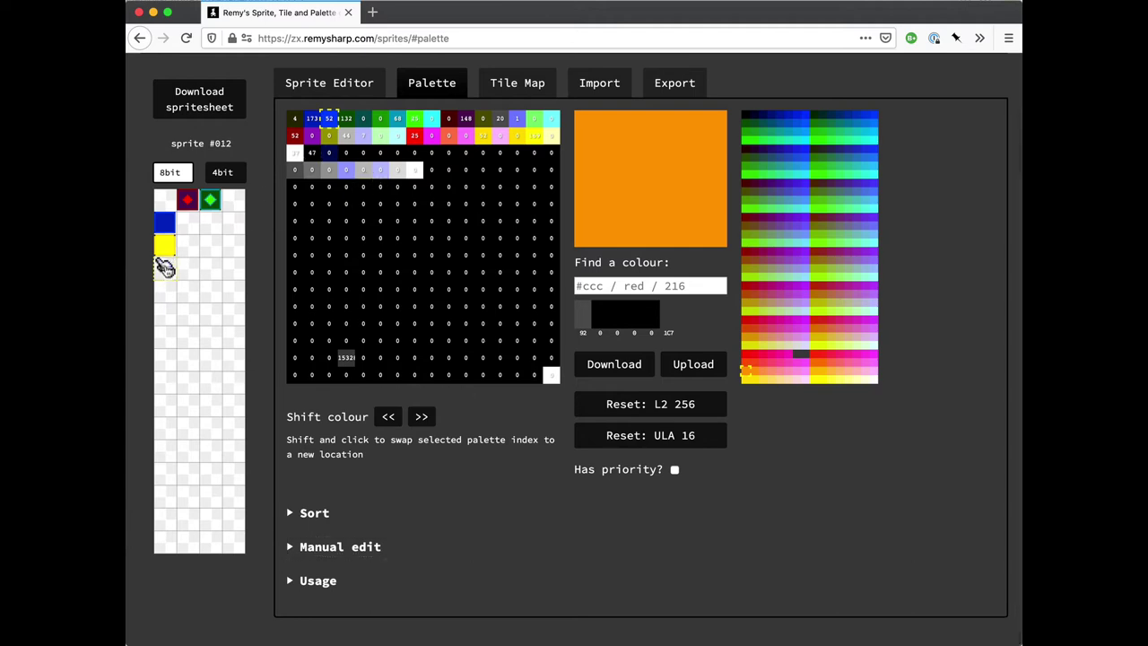
left_click(363, 83)
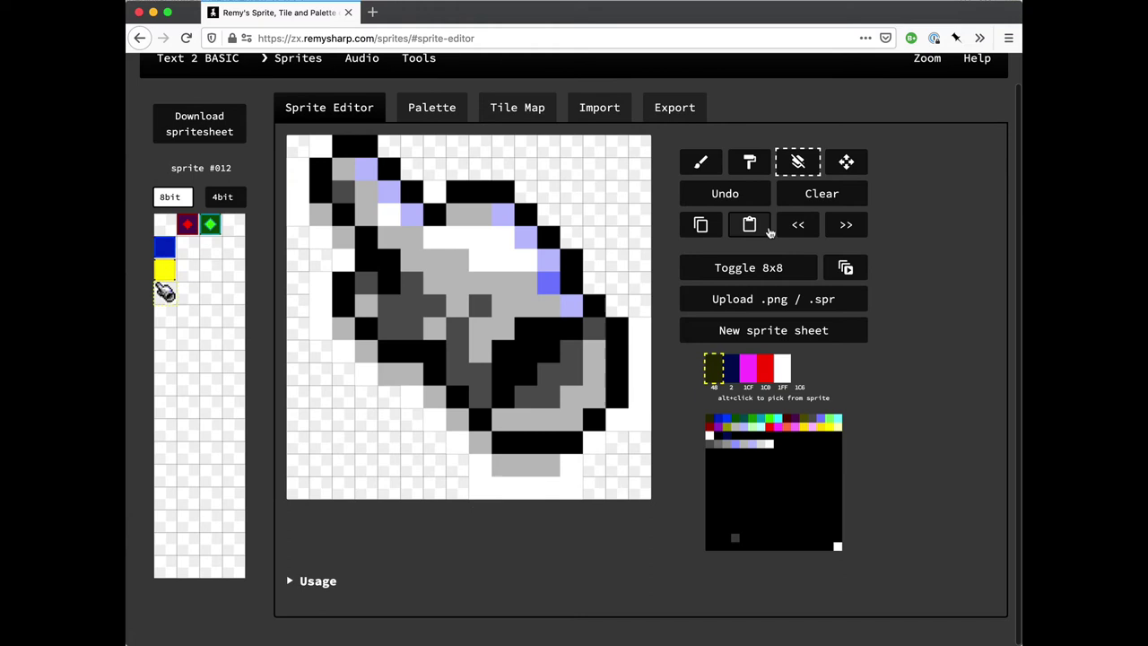
left_click(820, 193)
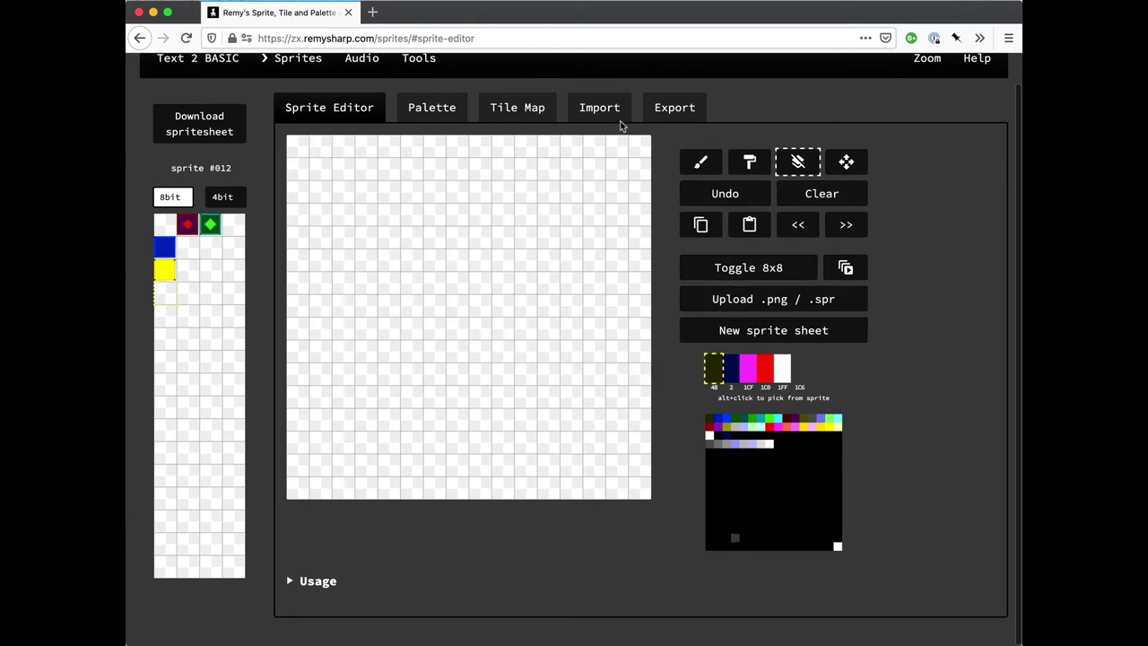
left_click(599, 107)
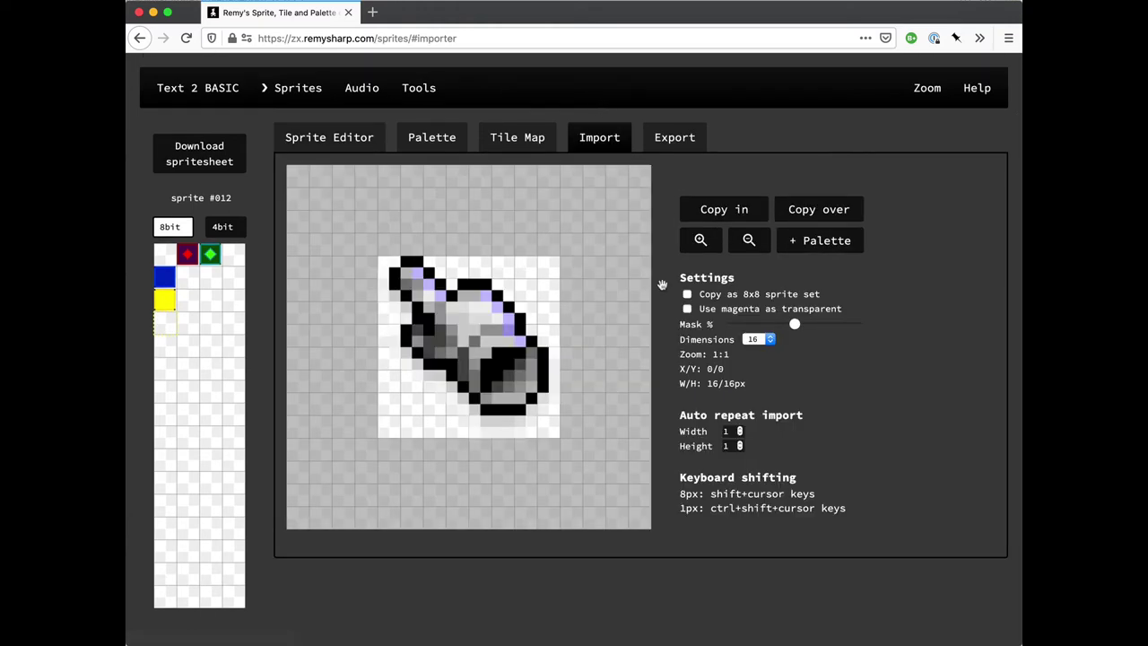
left_click(723, 211)
Step: Compare the re-imported pointer sprite against the import image, then return to the palette
left_click(302, 135)
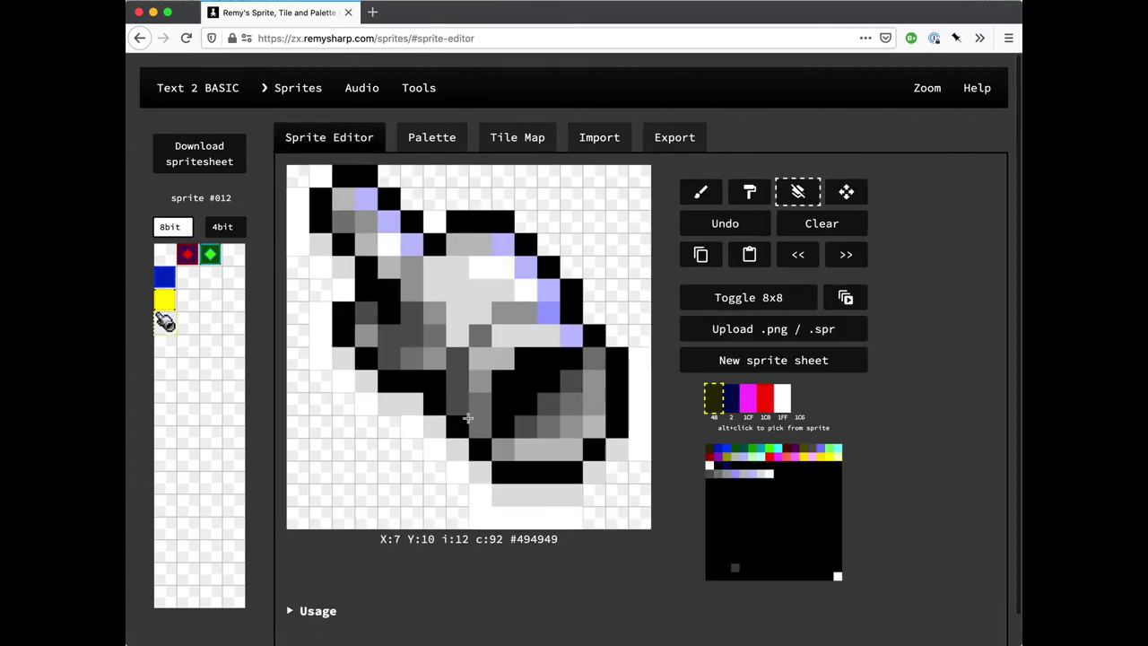
left_click(581, 143)
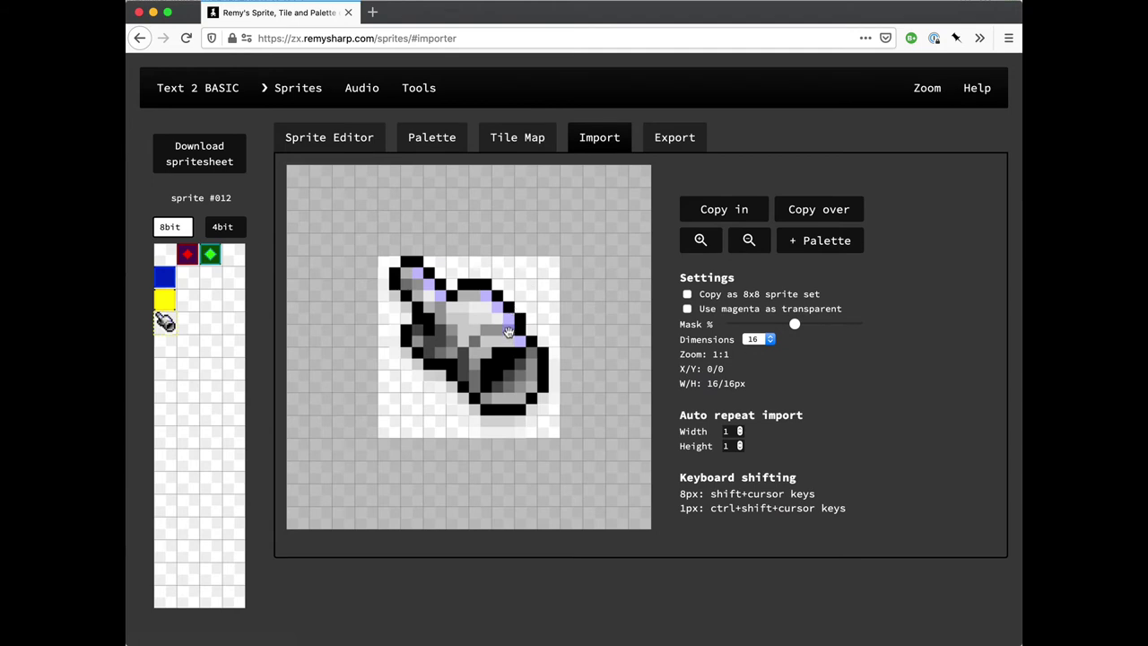
left_click(335, 136)
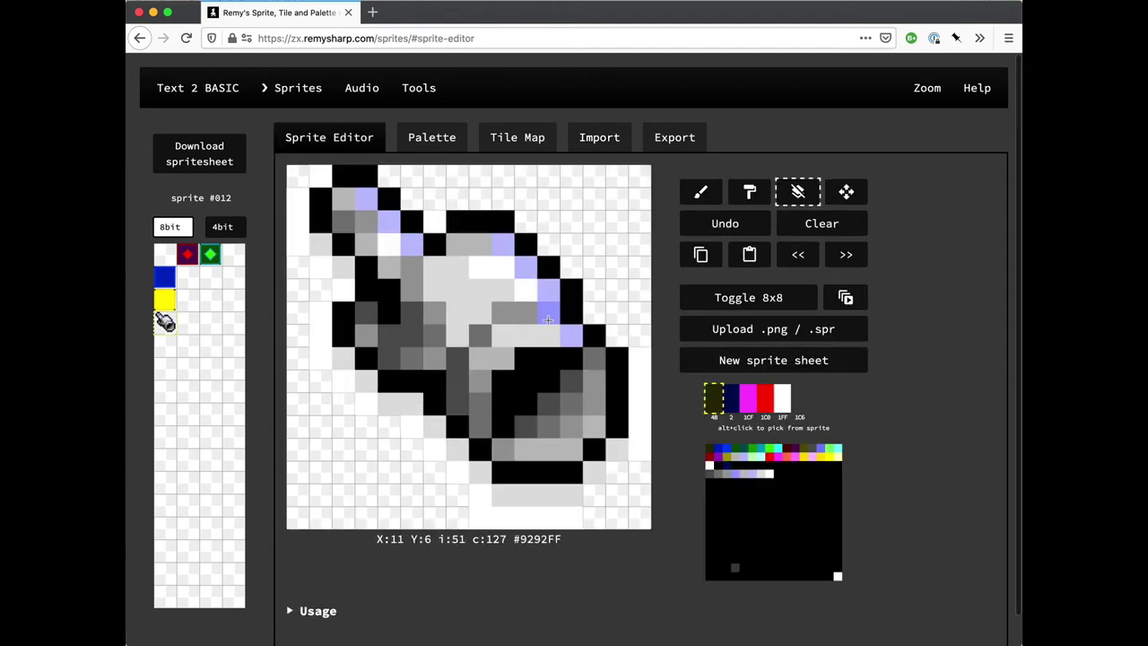
left_click(456, 142)
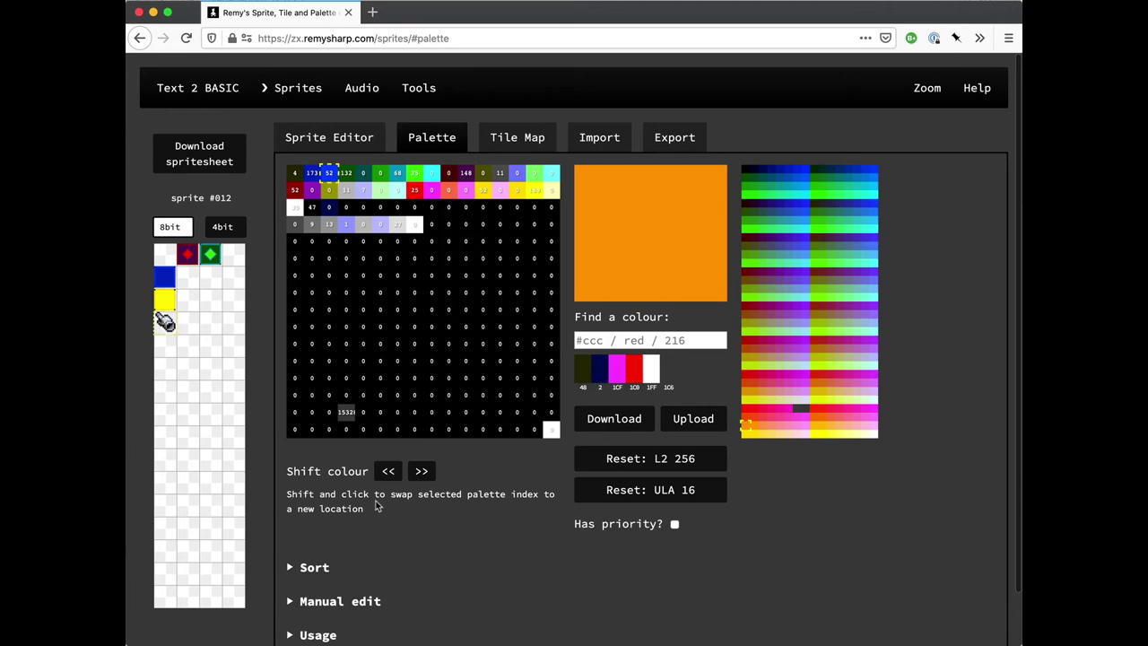
scroll(368, 513, "down", 1)
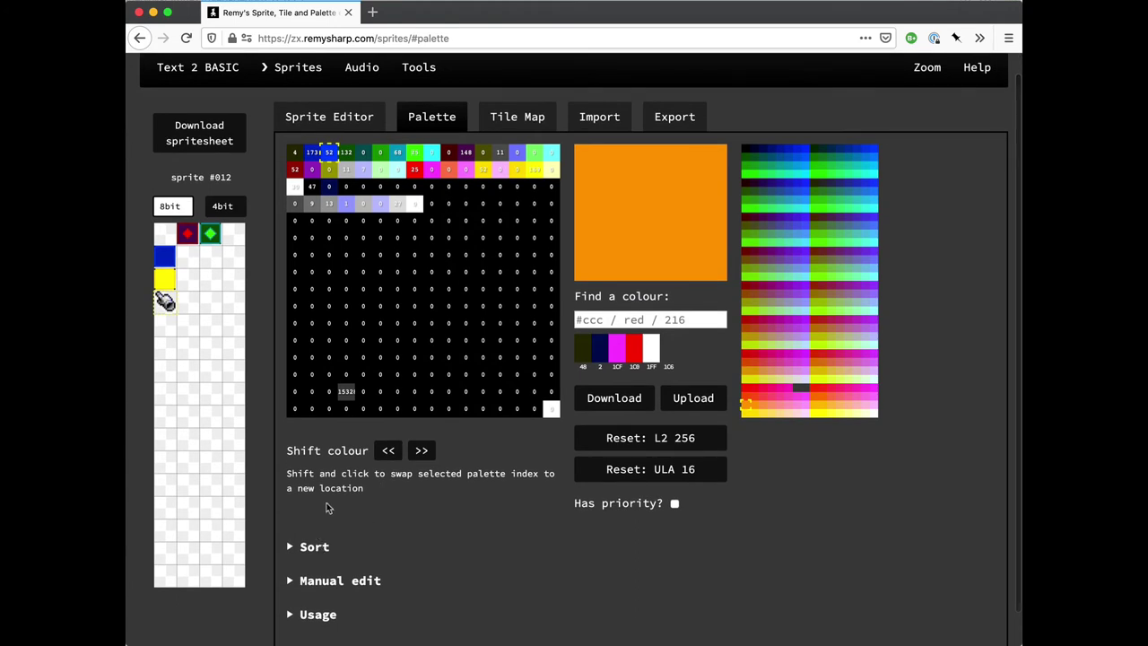
left_click(309, 549)
scroll(341, 519, "down", 3)
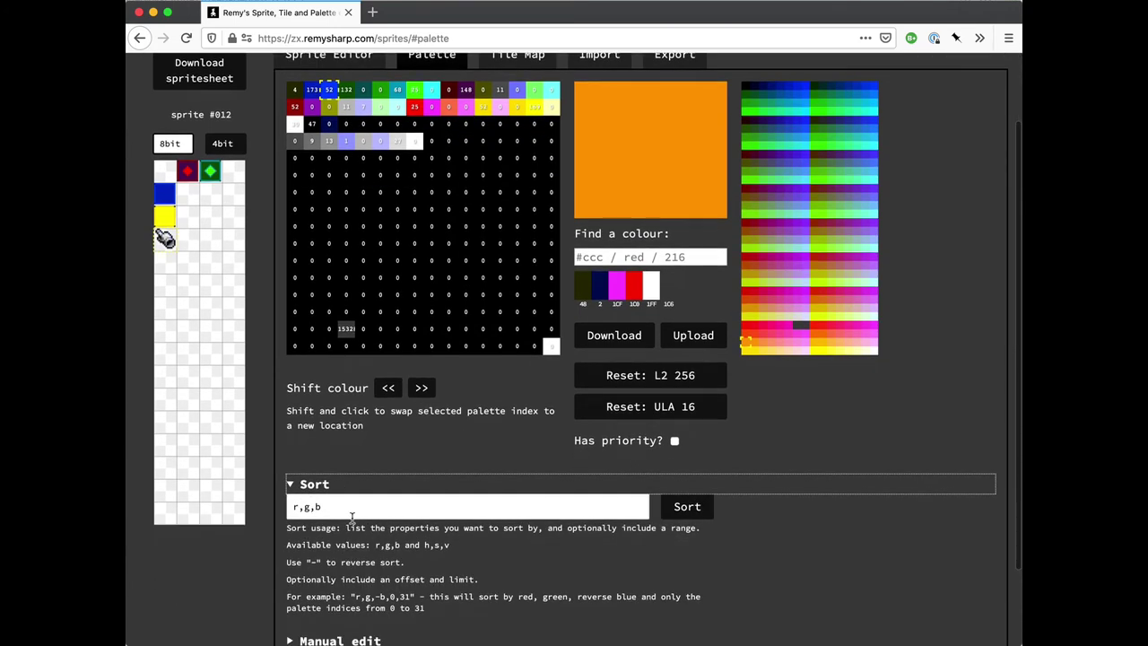
left_click(352, 516)
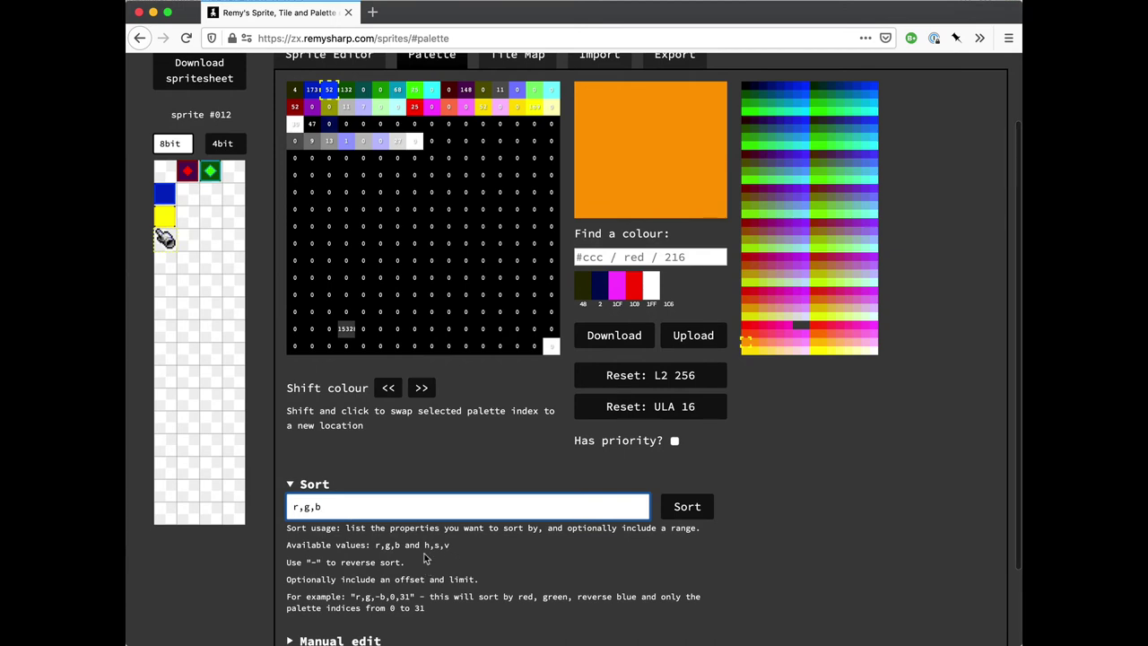
left_click_drag(346, 507, 277, 507)
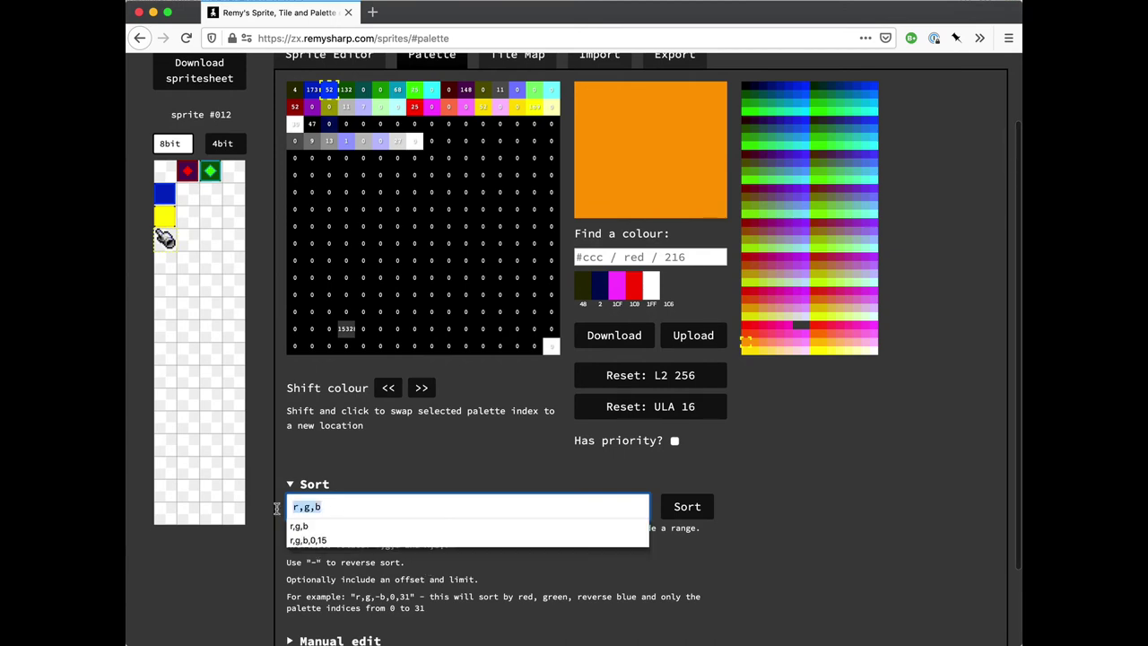
left_click(338, 505)
double_click(338, 505)
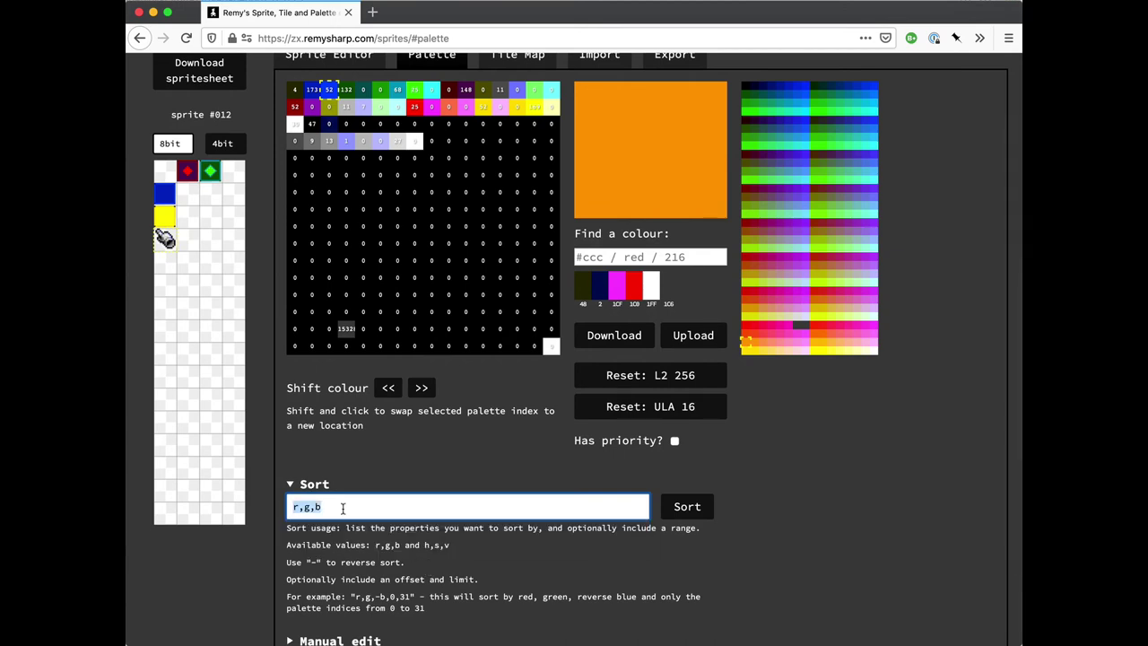
left_click(352, 461)
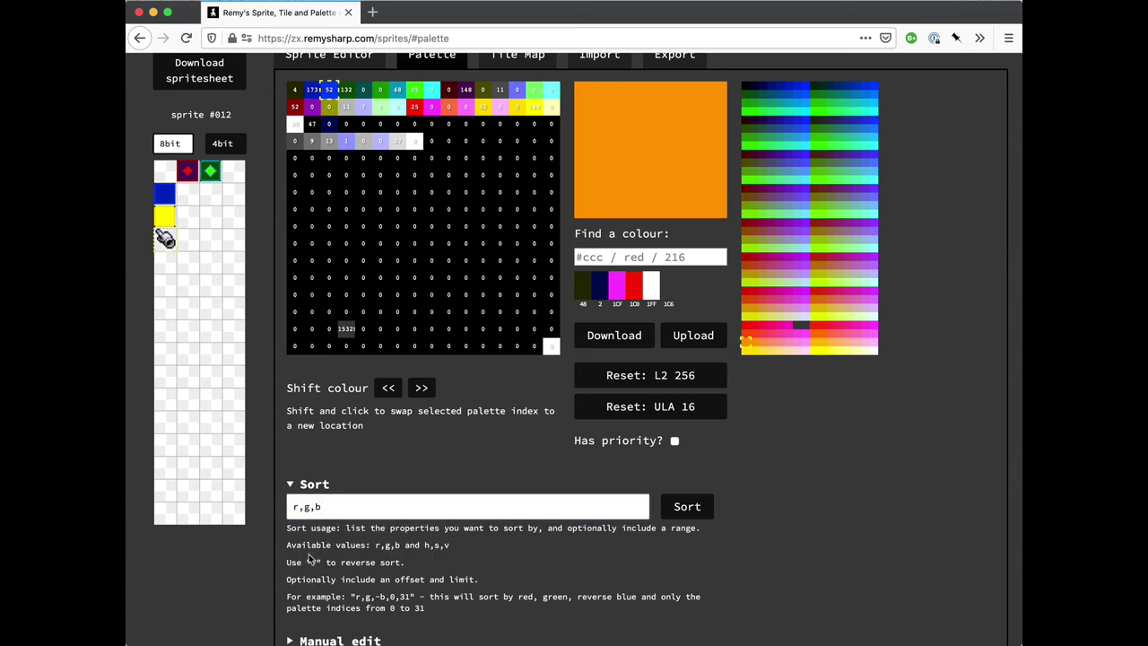
left_click(289, 508)
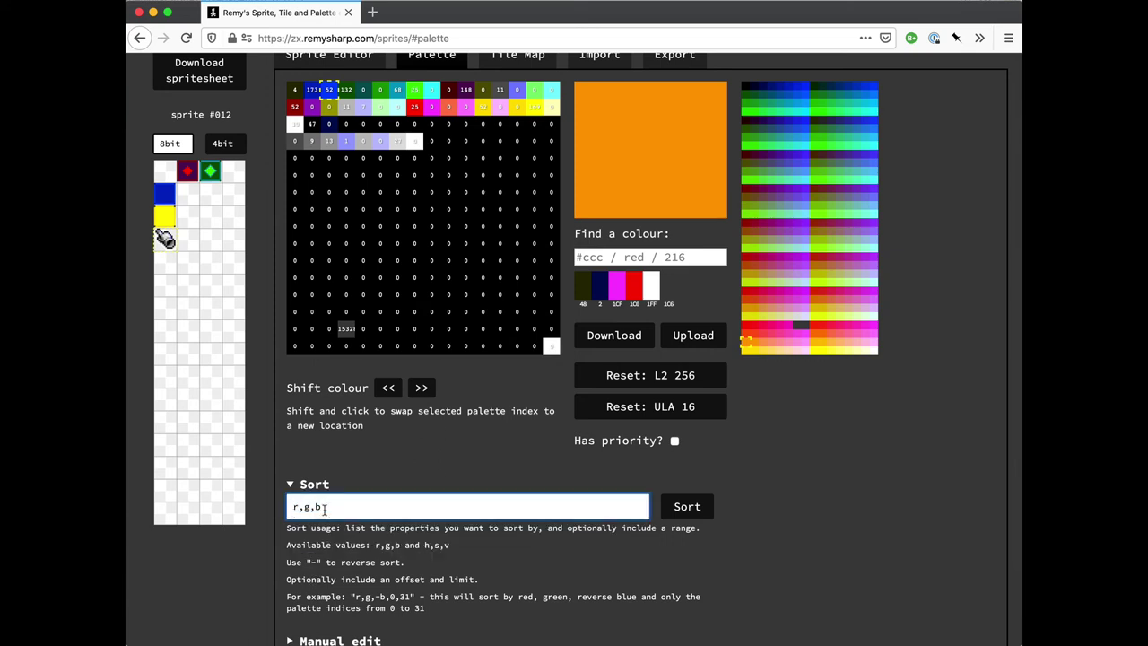
left_click(400, 555)
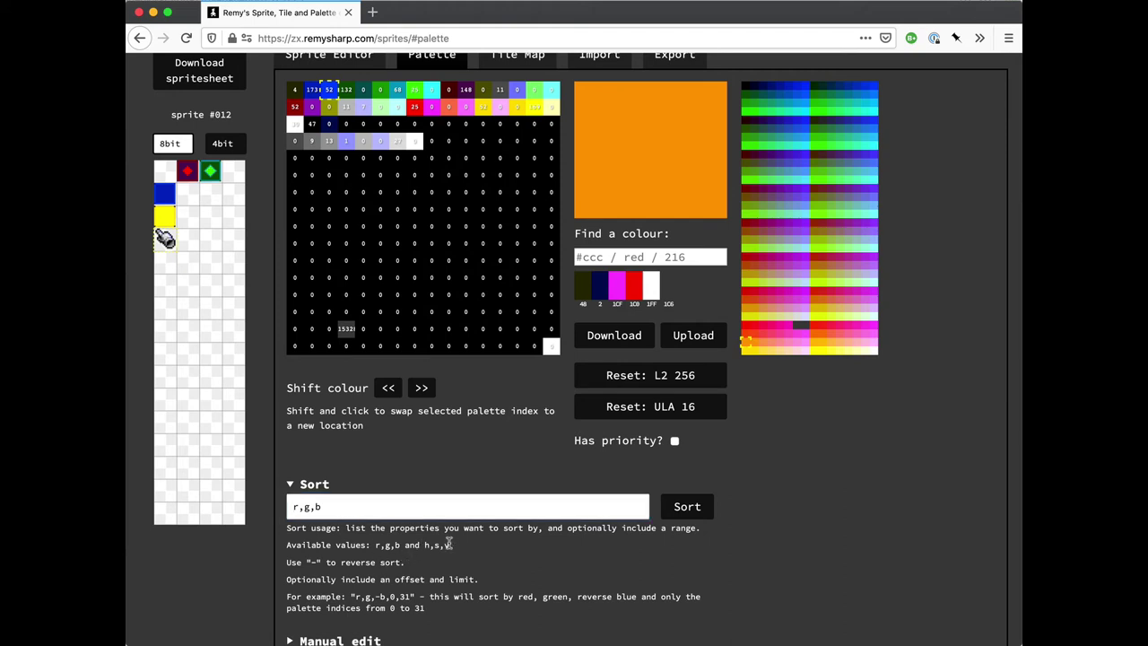
left_click(403, 508)
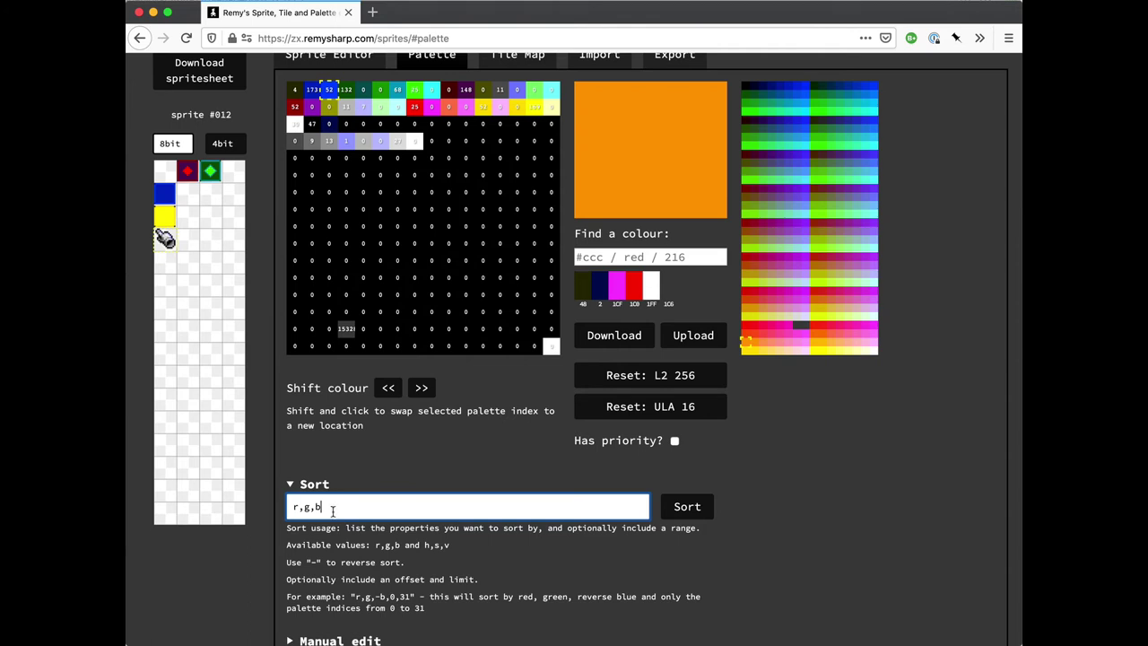
double_click(307, 579)
left_click(501, 578)
left_click(357, 513)
Step: Sort palette entries 0 to 15 using the order 'r,g,b,0,15'
left_click(351, 511)
type(",0,15")
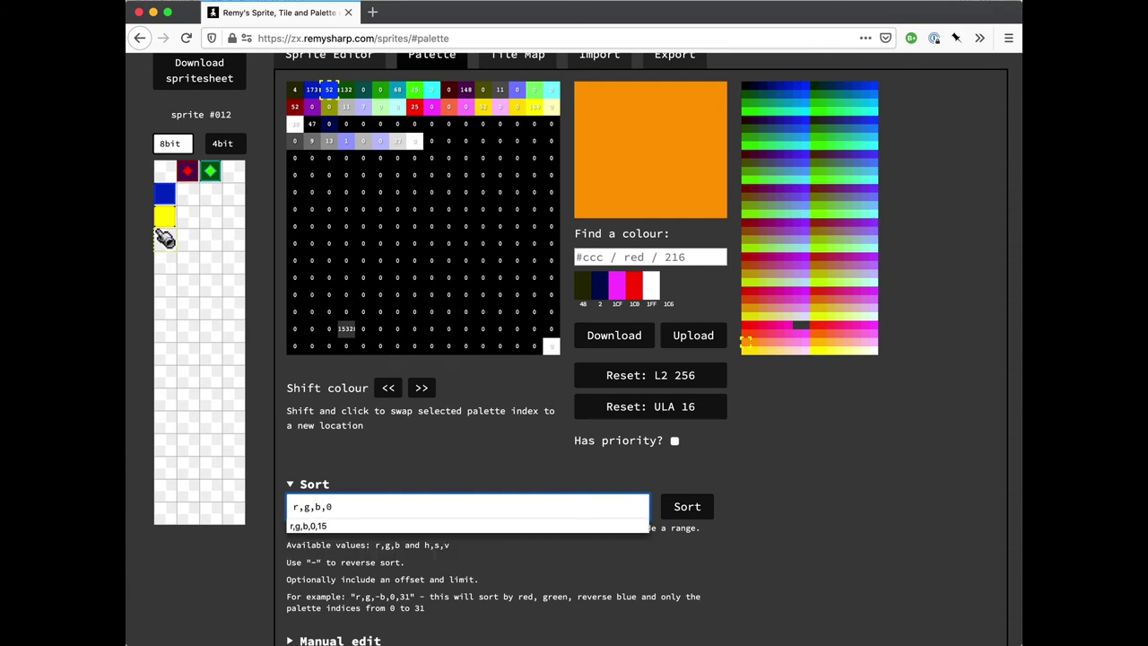
left_click(689, 503)
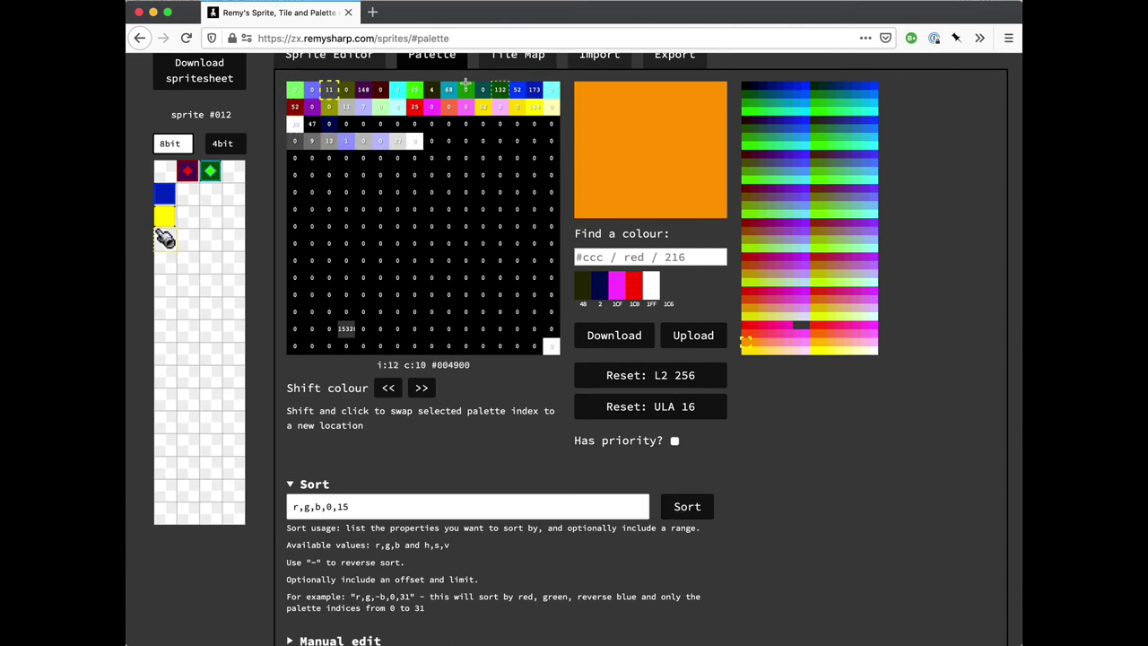
Step: Trim the sort order, removing the ',0,15' range and the leading 'r,'
left_click(313, 507)
left_click_drag(379, 507, 283, 508)
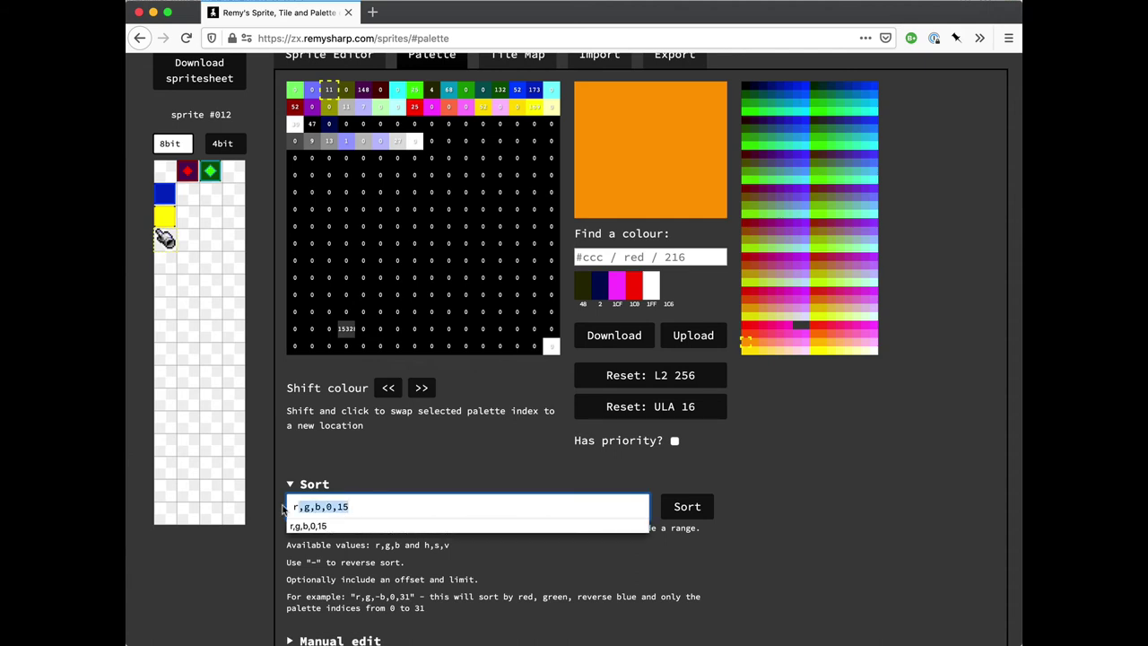
left_click(298, 506)
left_click(304, 507)
left_click(291, 507)
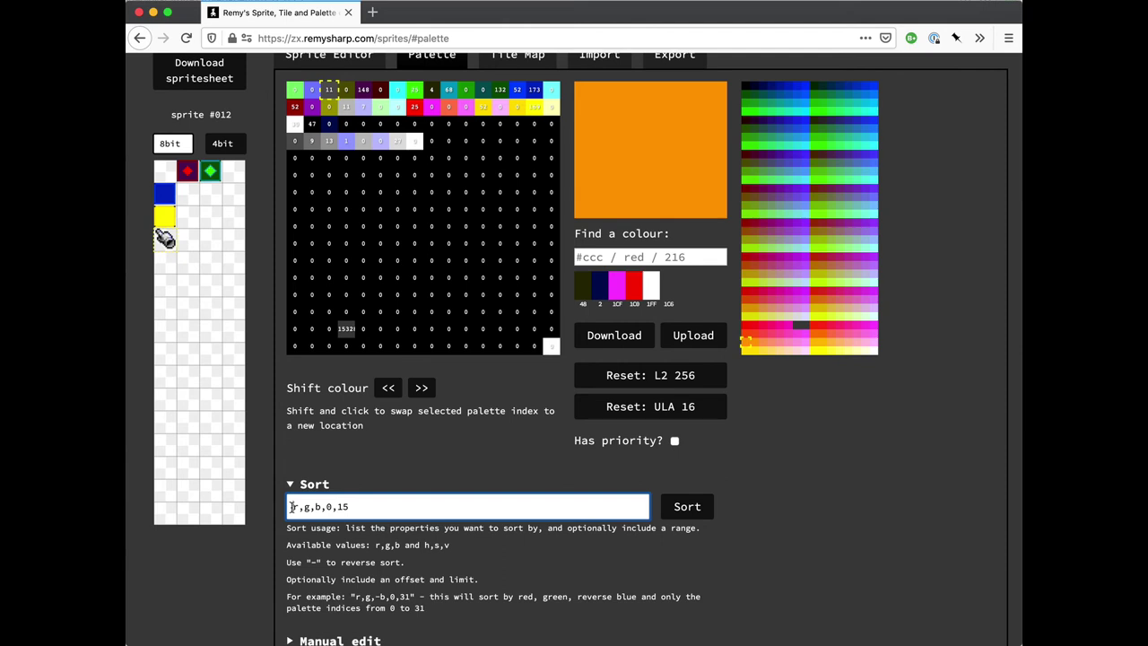
key("shift+Left")
key("shift+Left")
key("shift+Left")
key("BackSpace")
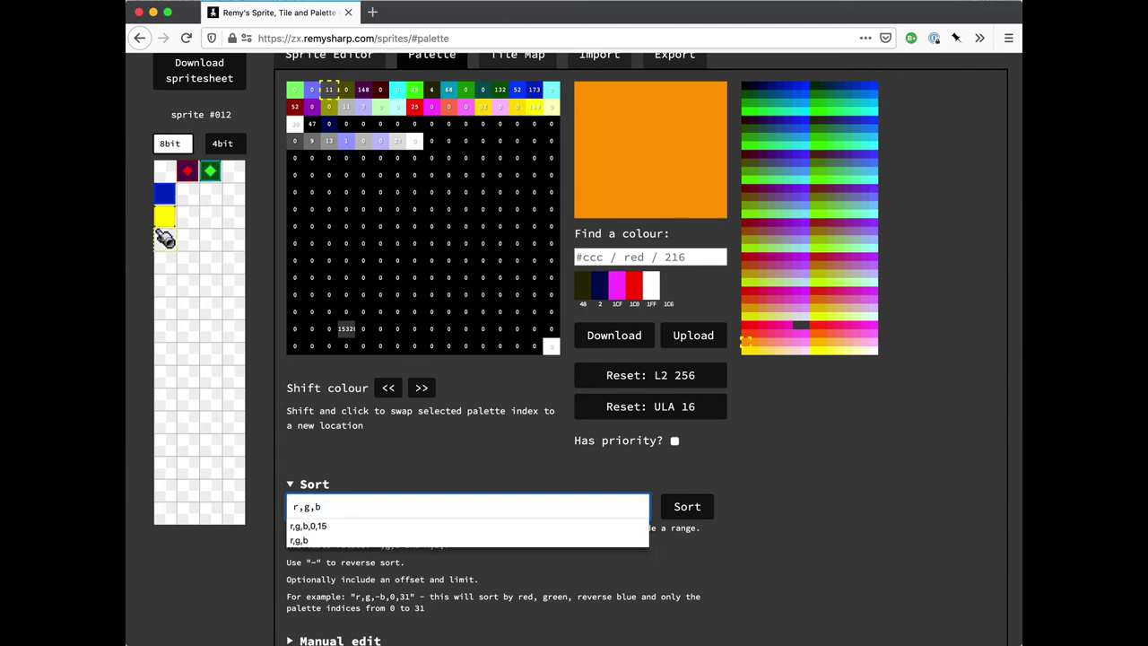
left_click(292, 506)
key("Delete")
key("Delete")
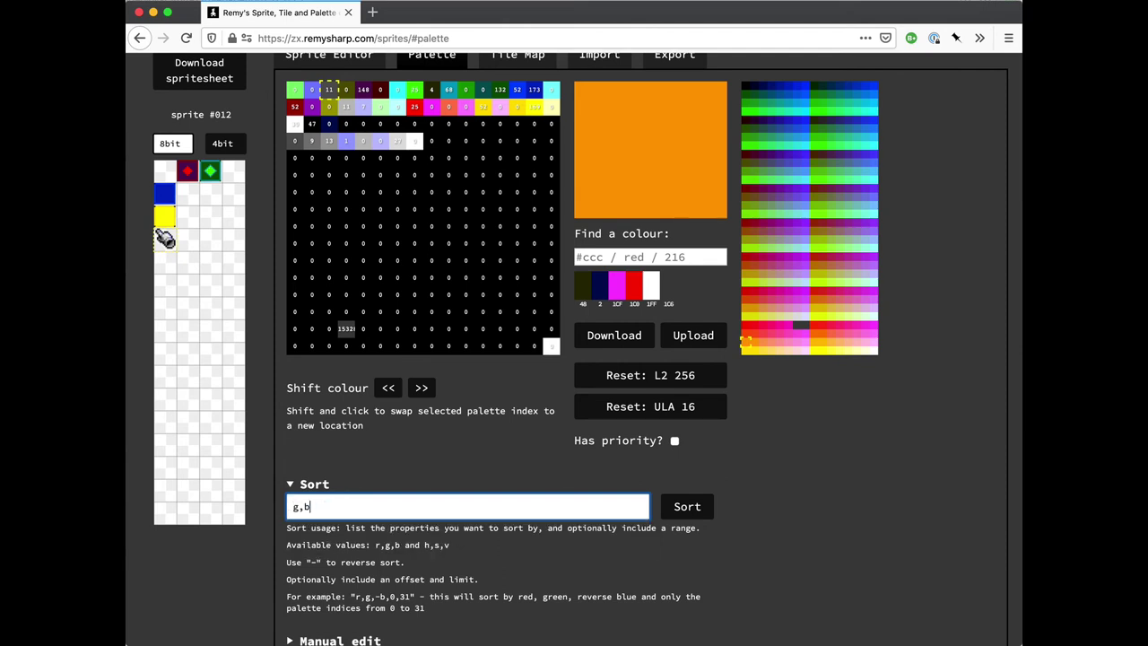
Step: Sort the palette by 'g,b,-r', then re-sort it by '-r,g,b'
type(",-r")
left_click(685, 504)
left_click(533, 510)
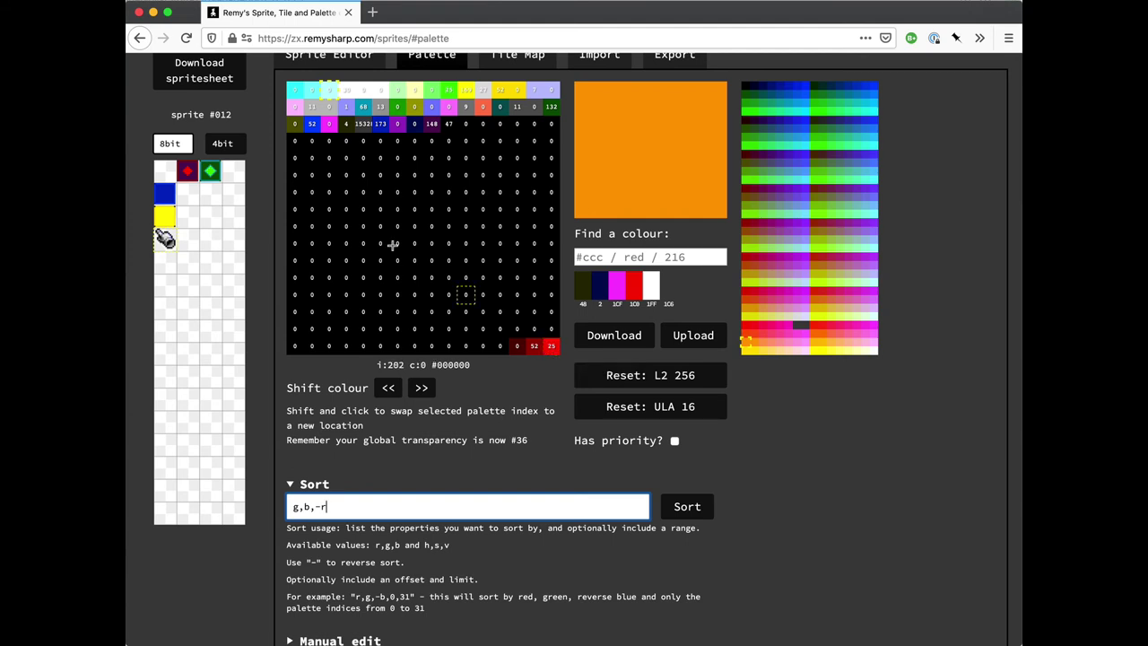
left_click_drag(295, 507, 283, 507)
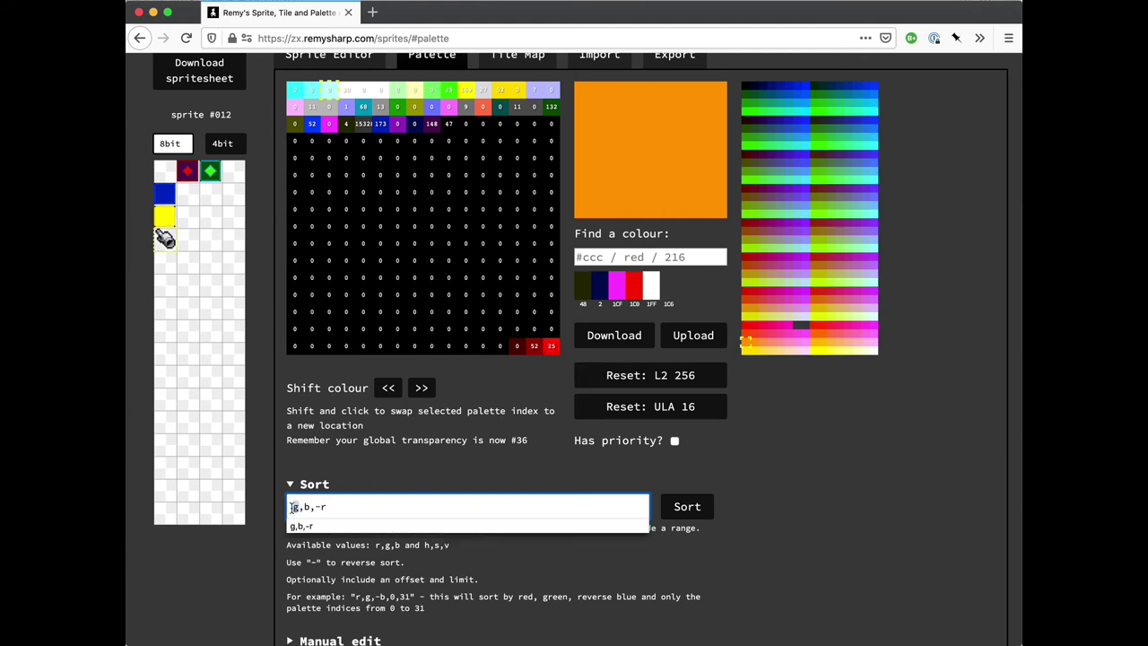
left_click(291, 508)
key("BackSpace")
key("Home")
type("-r,")
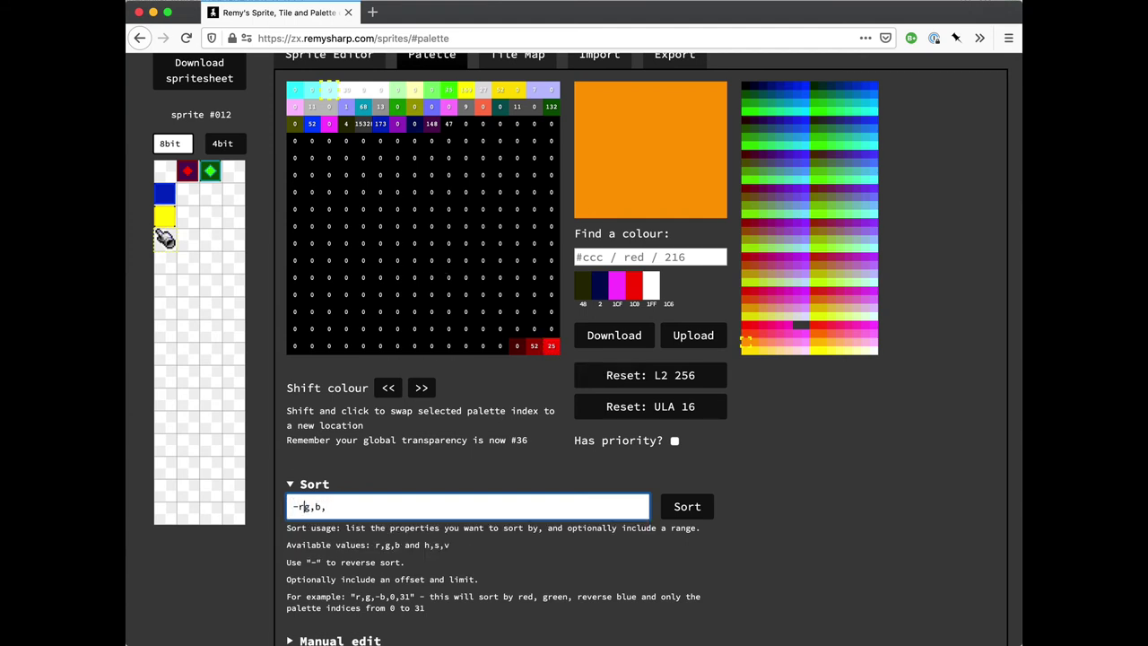
key("Return")
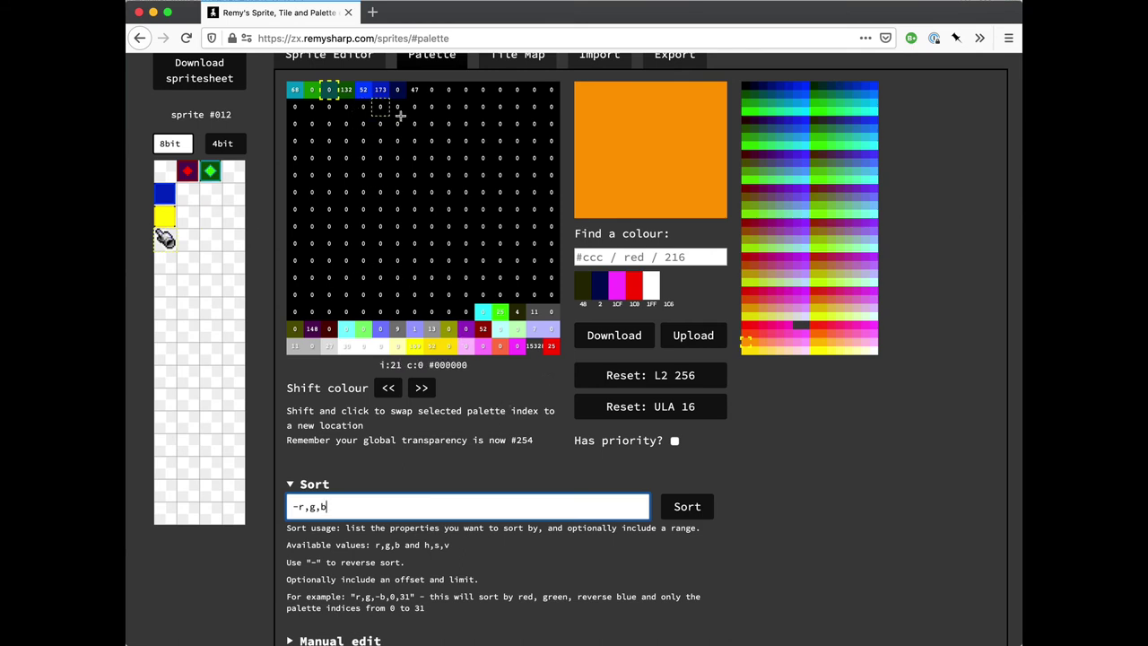
Step: Select the global transparency note showing index 254
left_click(288, 438)
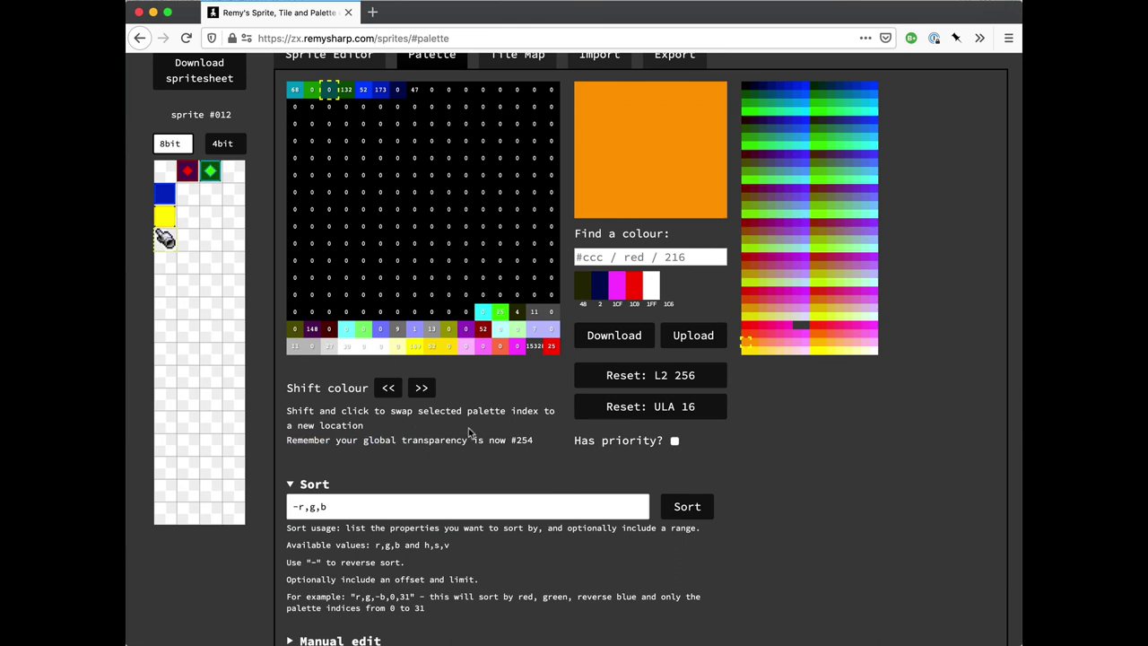
triple_click(527, 437)
left_click(530, 438)
double_click(523, 439)
Step: Sort the palette by 'r,g,b' and swap the 15328 colour to index 227
left_click(339, 507)
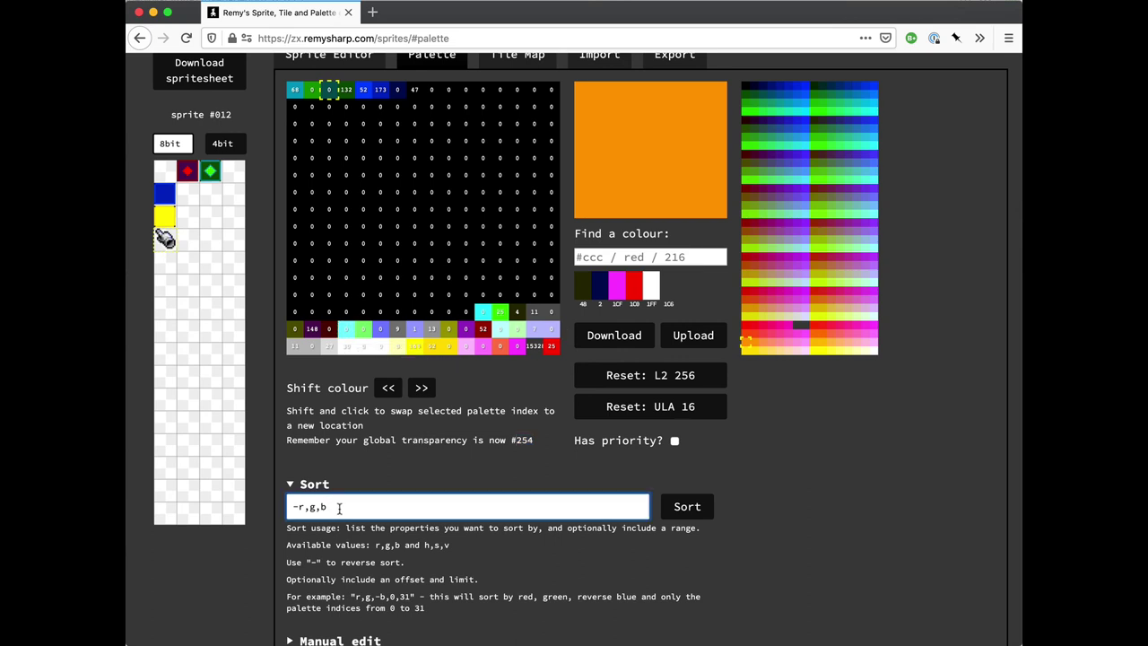
key("Home")
key("Delete")
key("Return")
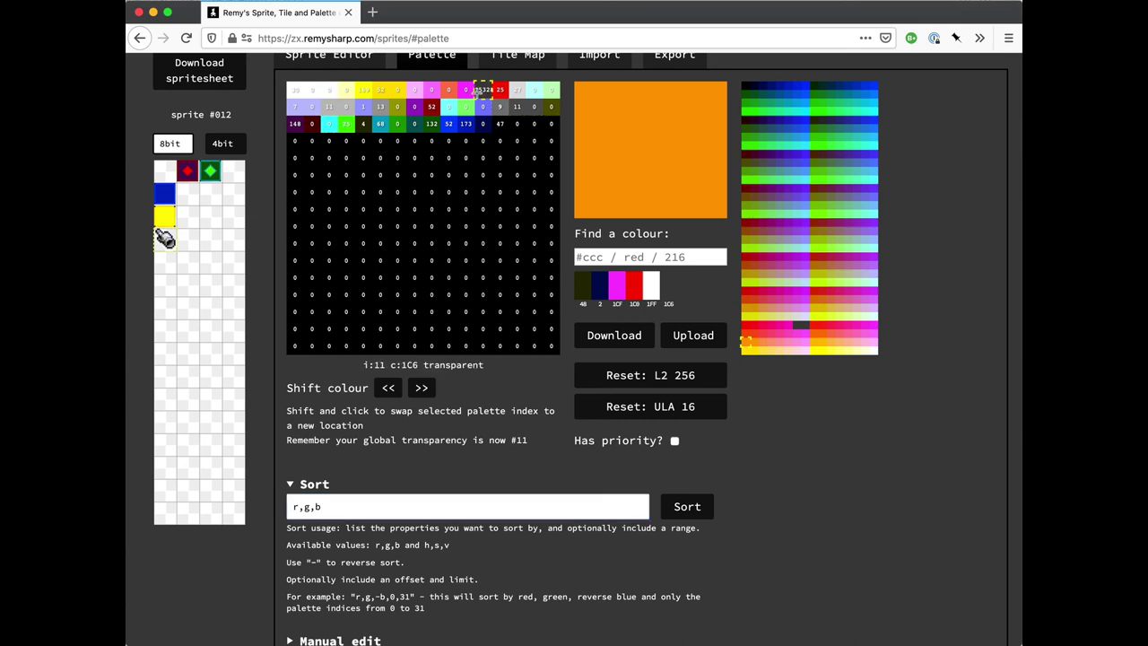
left_click(340, 328, "shift")
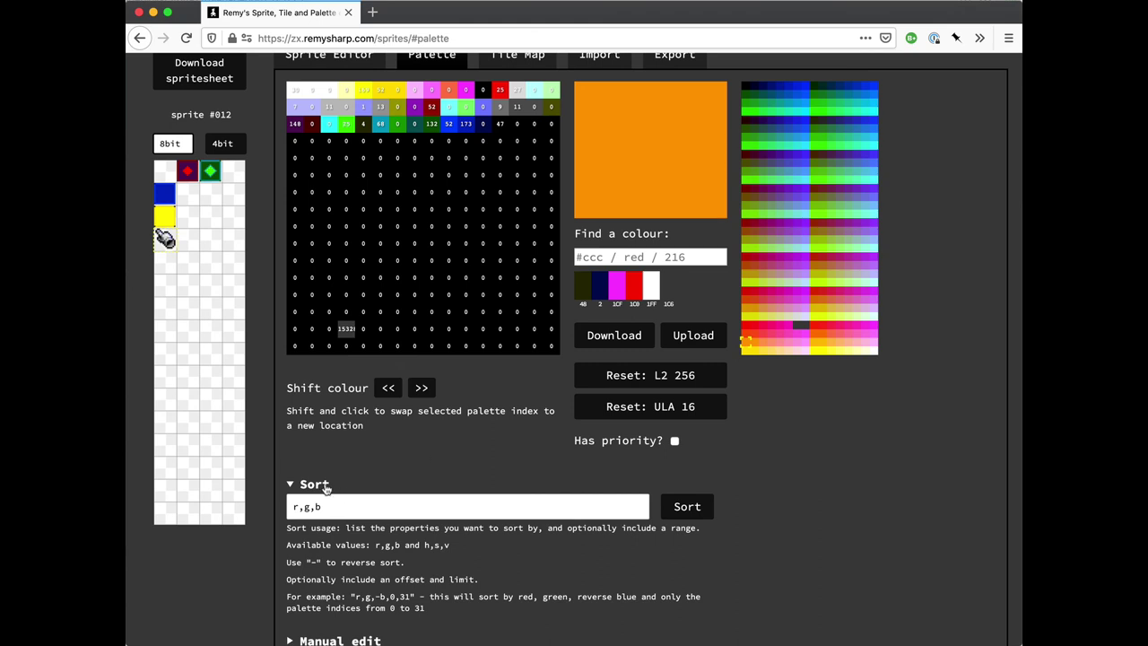
Step: Select the 'r,g,b' sort order text, then leave the Sort field
left_click(378, 508)
double_click(367, 507)
left_click(358, 506)
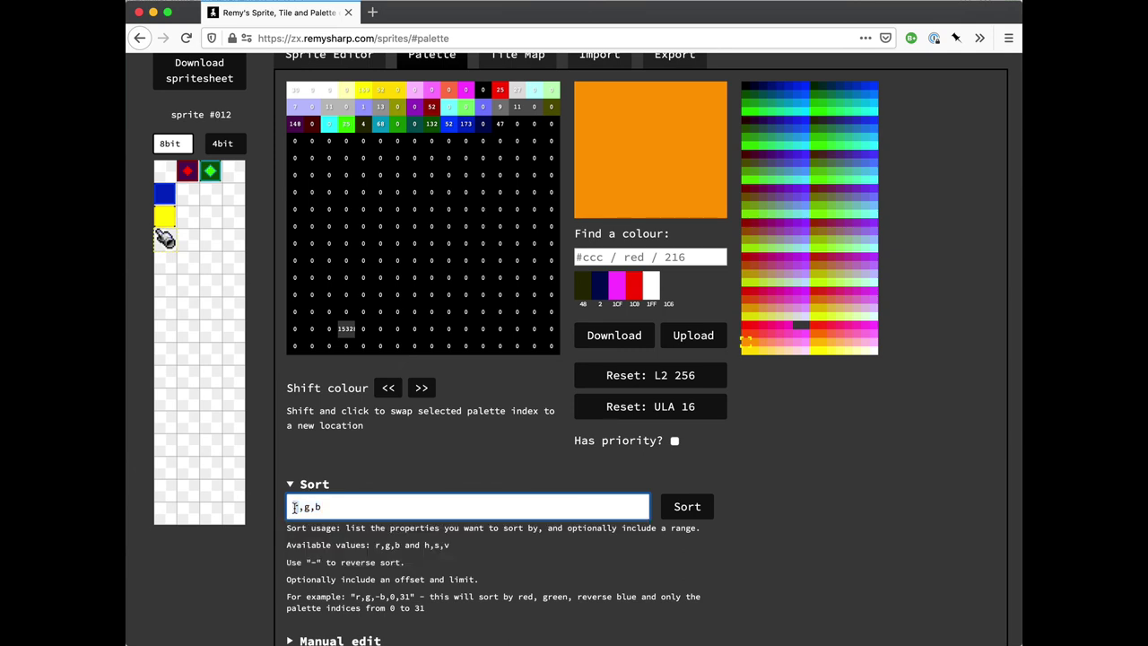
double_click(350, 504)
left_click(348, 504)
left_click(375, 544)
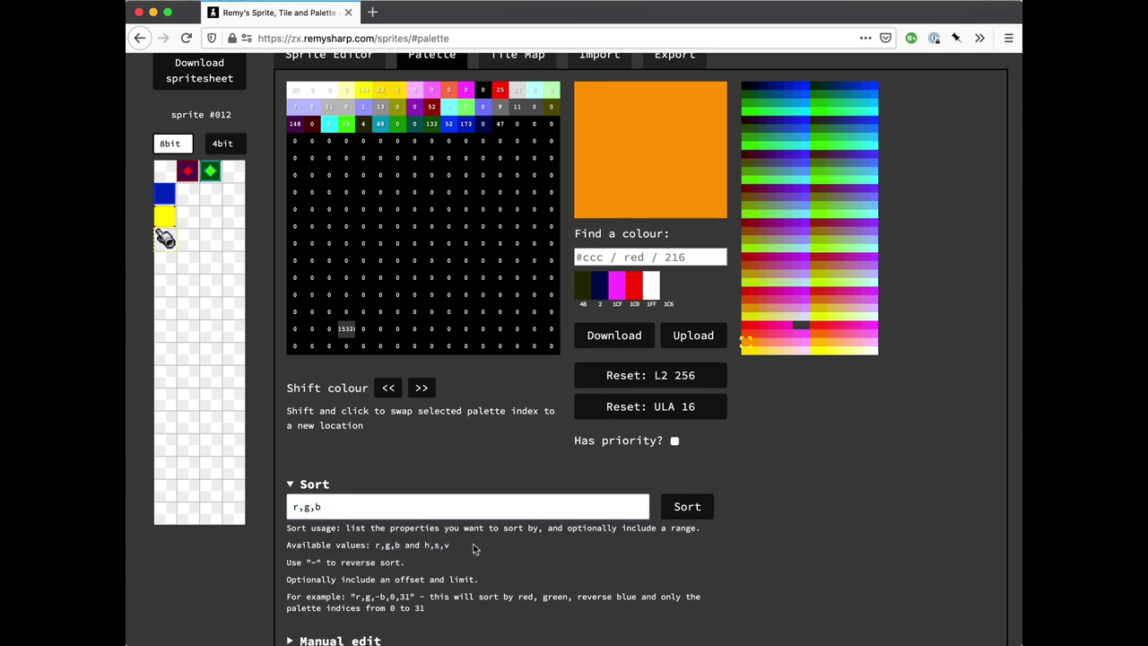
Step: Collapse the Sort section and expand Manual edit to show the palette as hex values
left_click(325, 490)
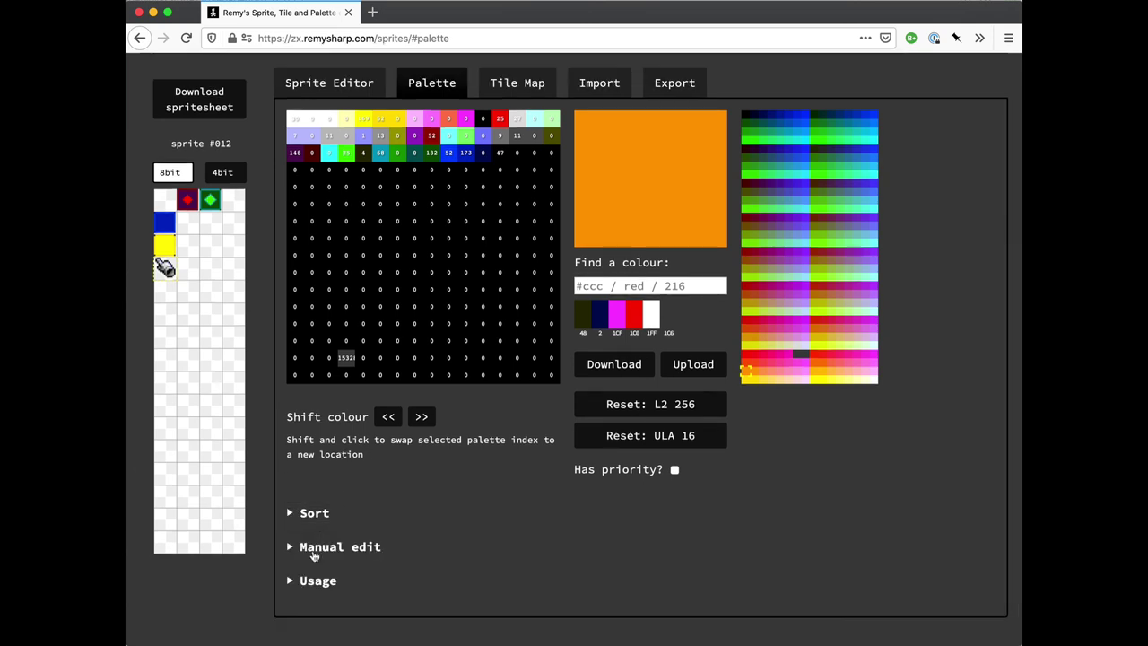
left_click(313, 549)
scroll(393, 538, "down", 5)
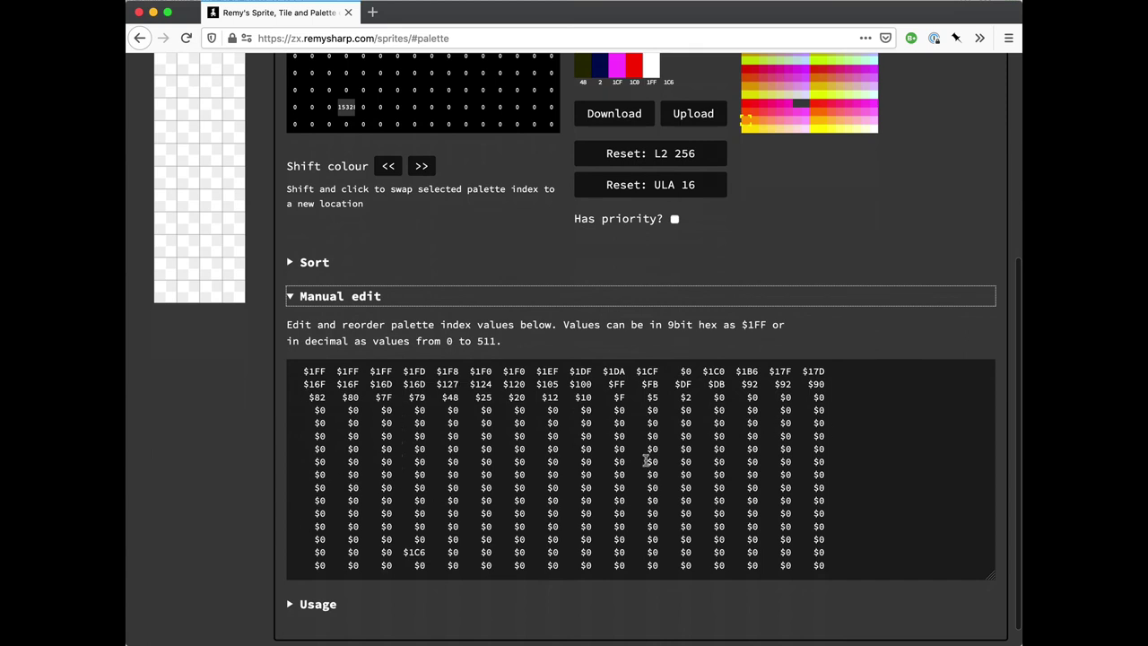
Step: Inspect a block of the hex palette values, then fold Manual edit away again
left_click_drag(467, 384, 740, 457)
left_click(740, 458)
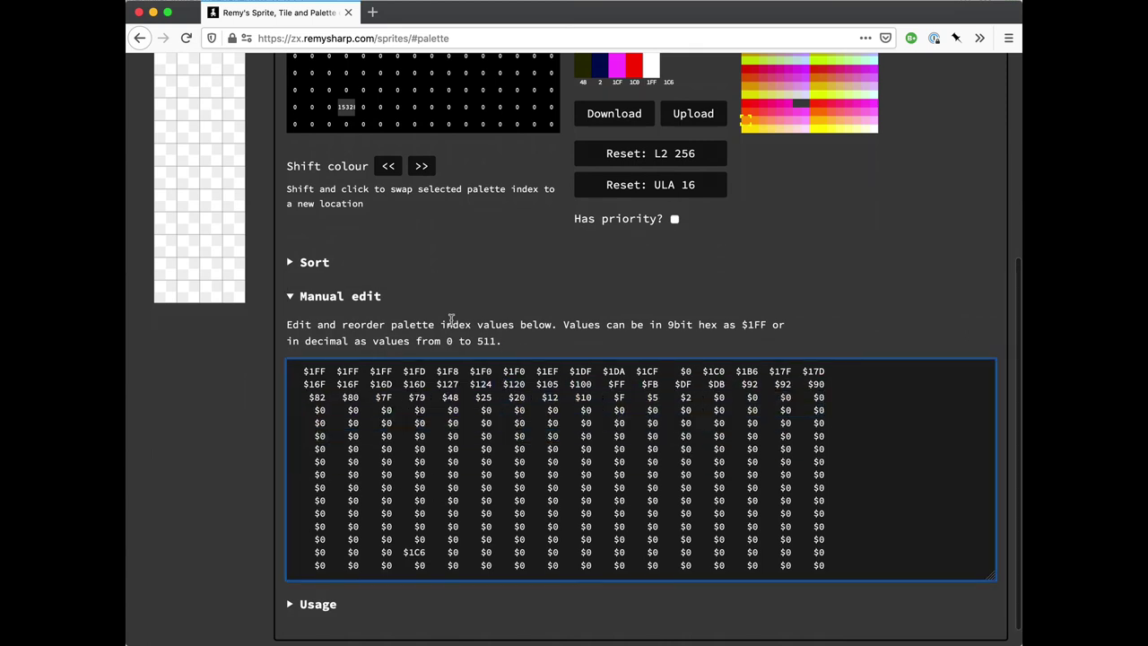
left_click(340, 296)
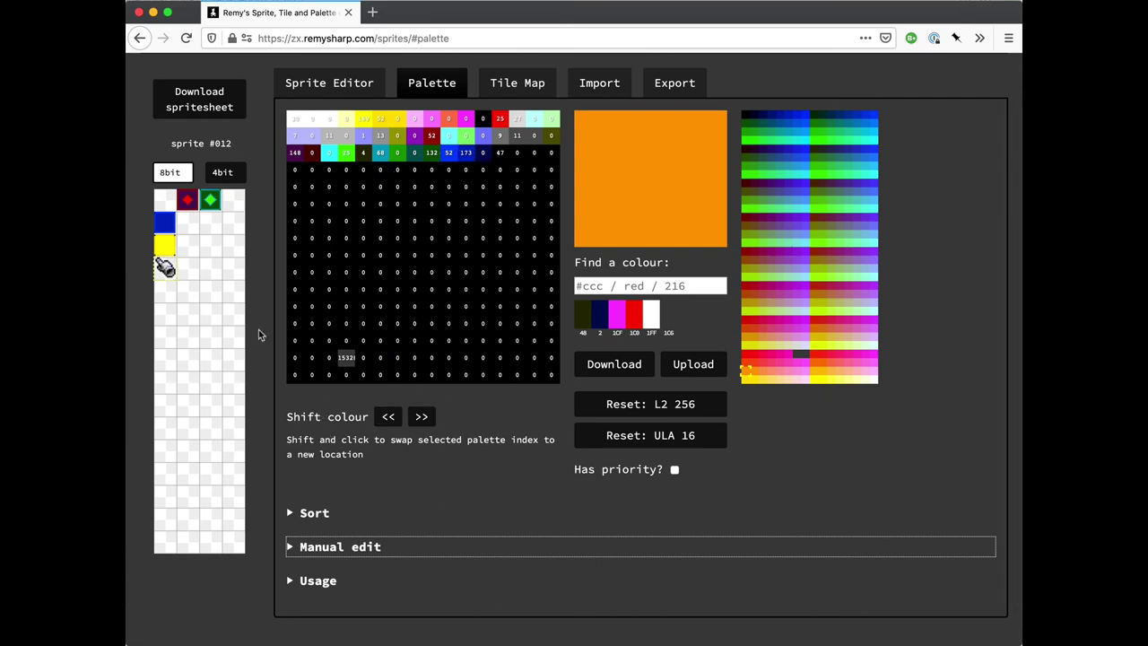
left_click(513, 450)
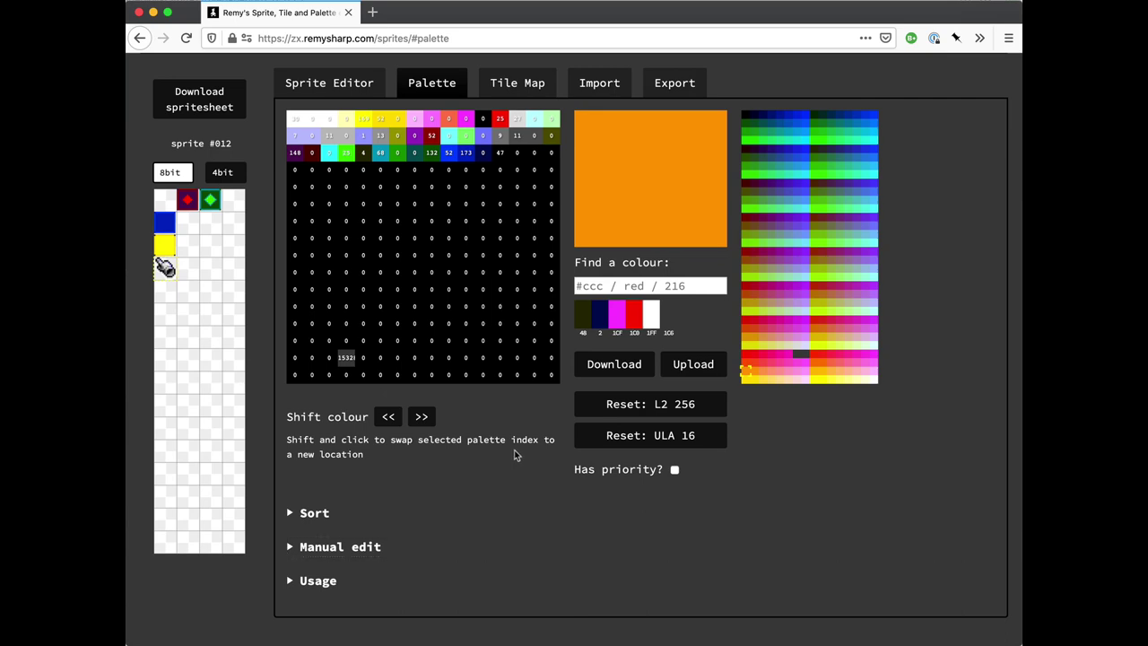